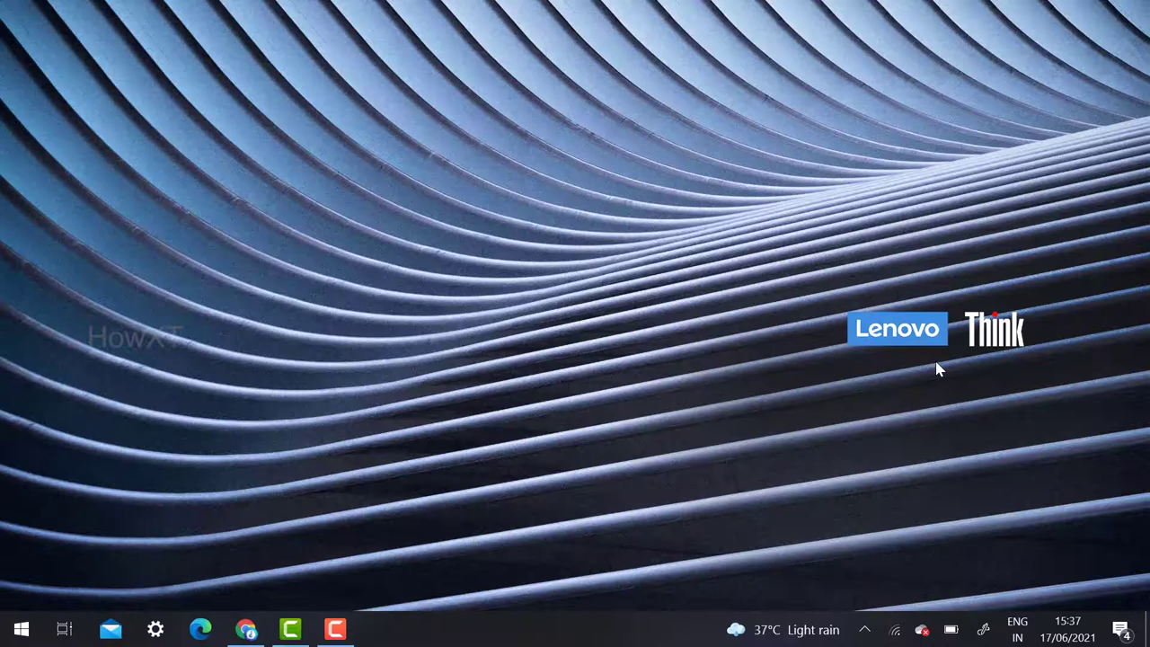
- In Chrome, search Google for 'microsoft play store' and open the Microsoft Store Windows Apps page
left_click(245, 629)
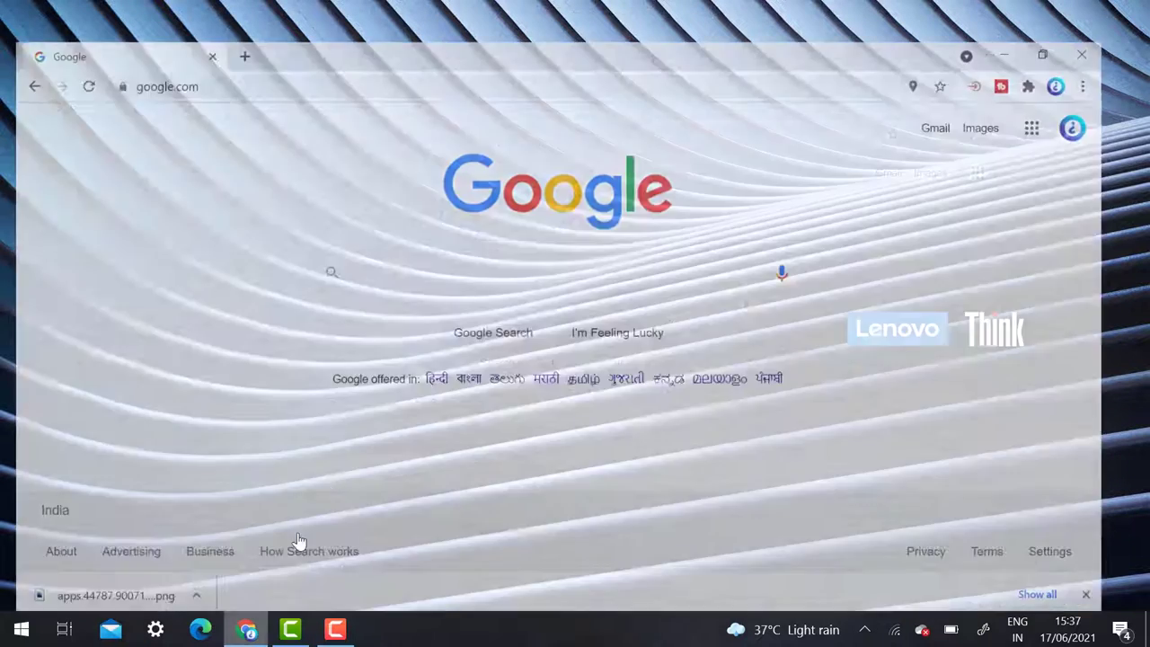
left_click(380, 252)
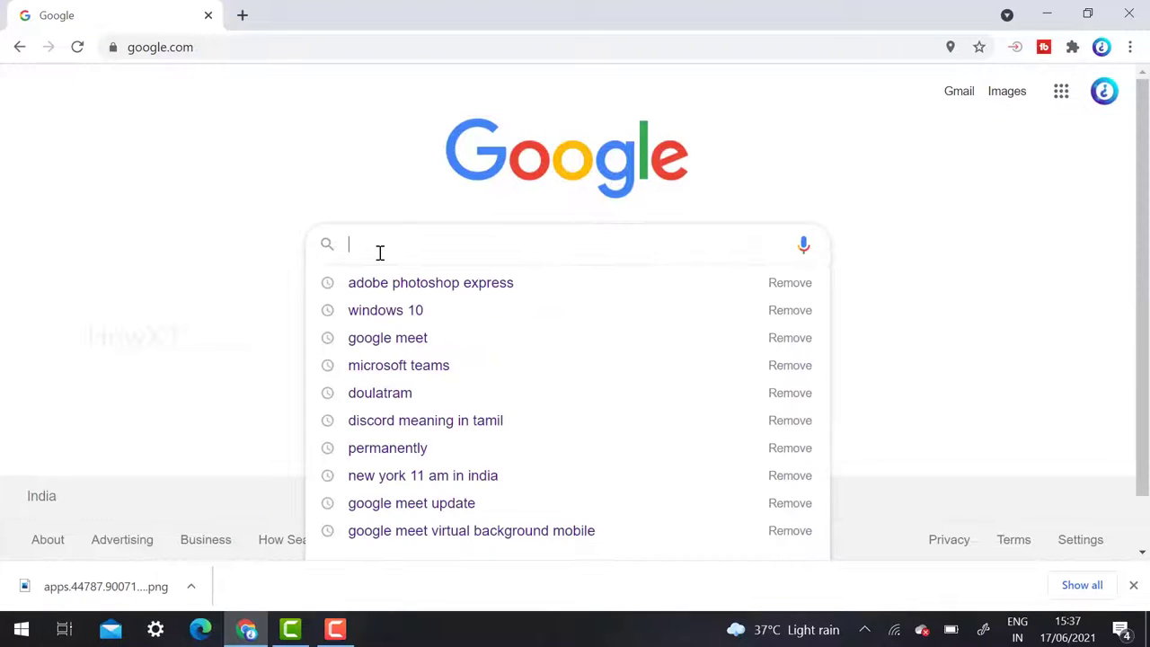
type("mic")
key("Down")
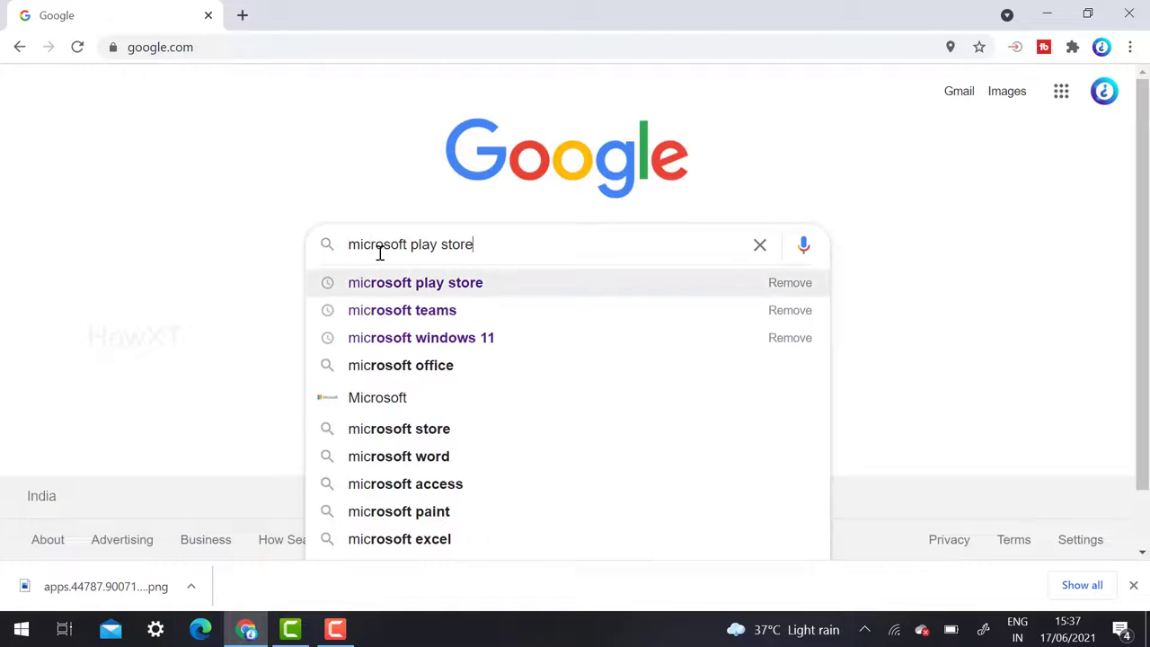
key("Return")
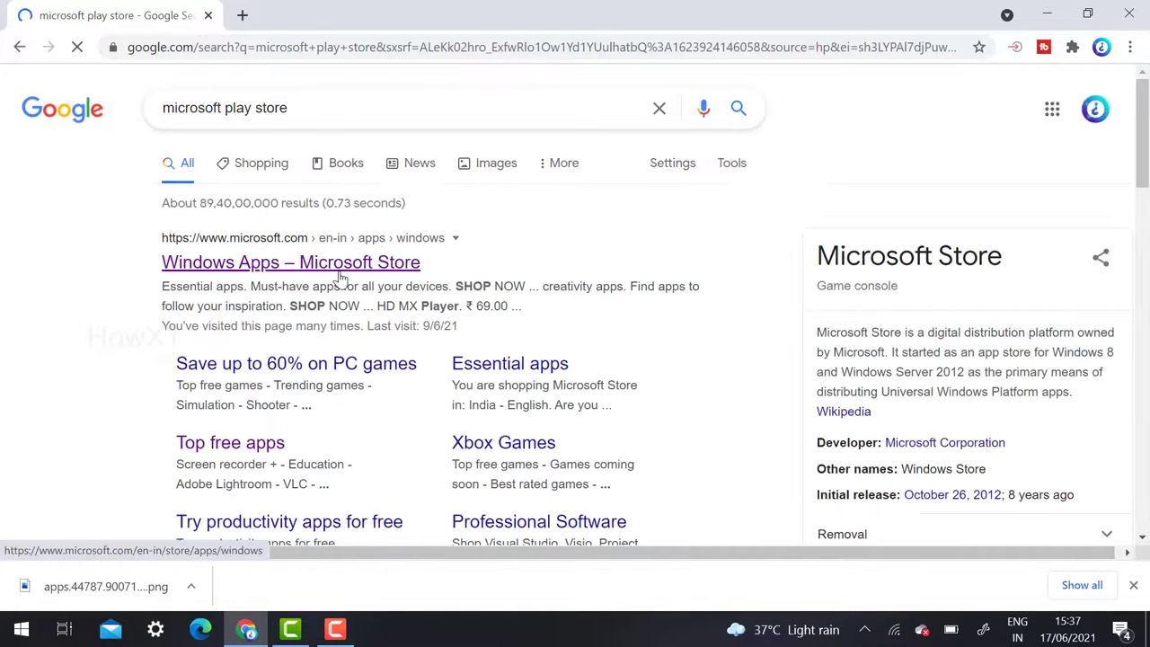
left_click(338, 269)
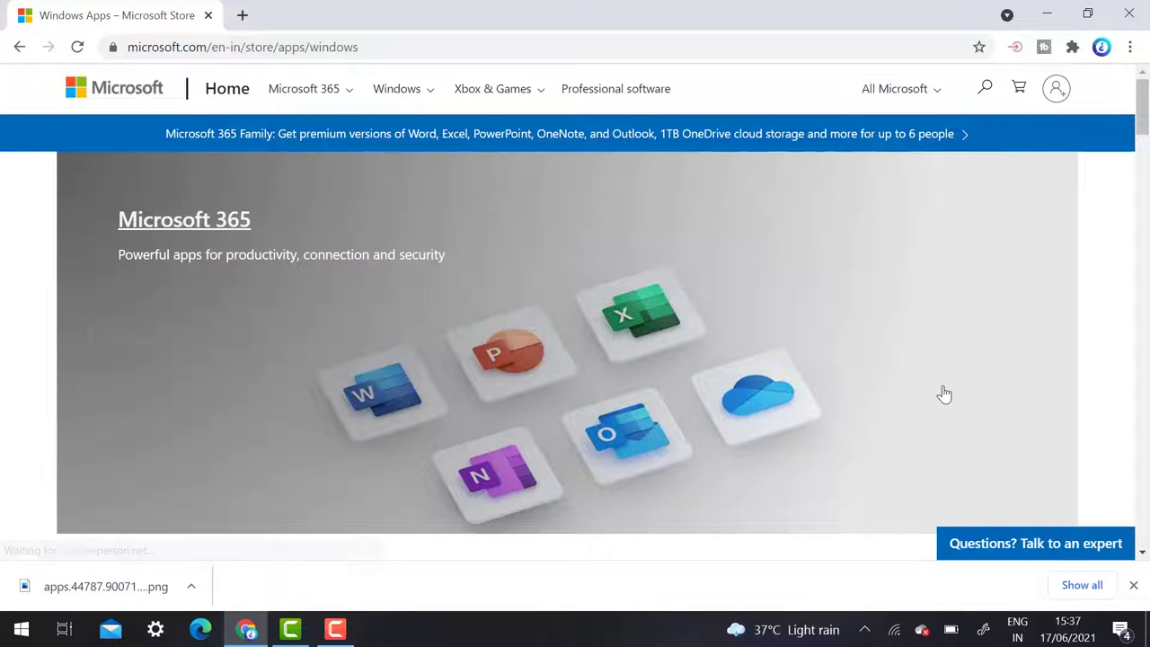
- Find Adobe Photoshop Express on the Microsoft Store site via 'adobe pho' and choose Get
left_click(987, 89)
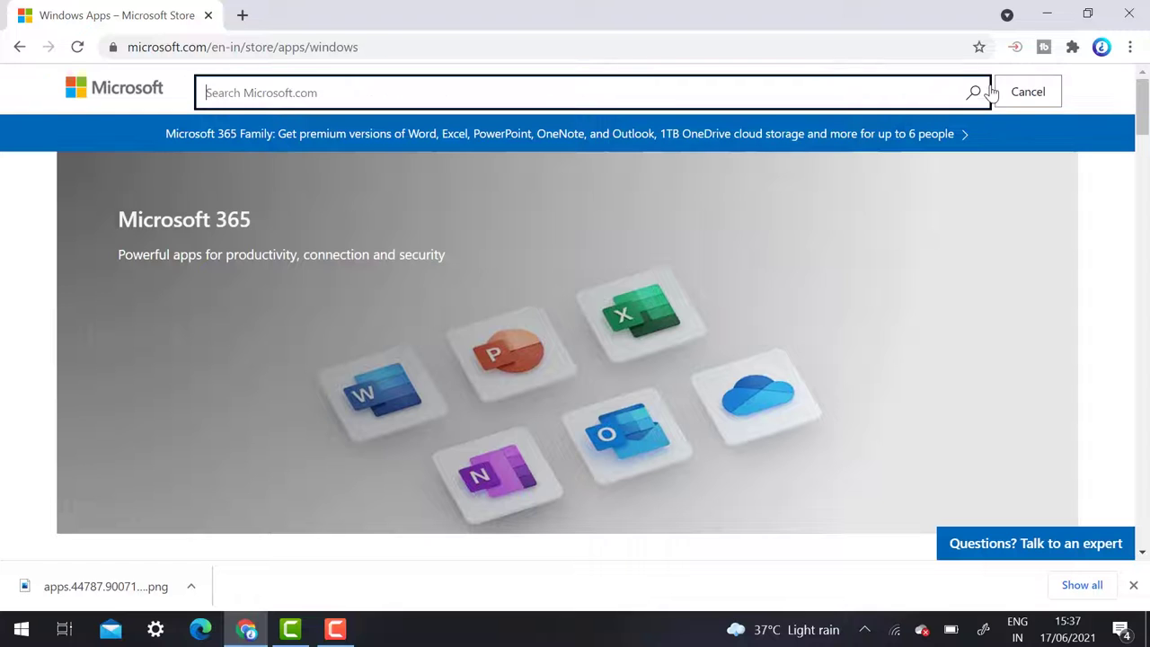
type("ado")
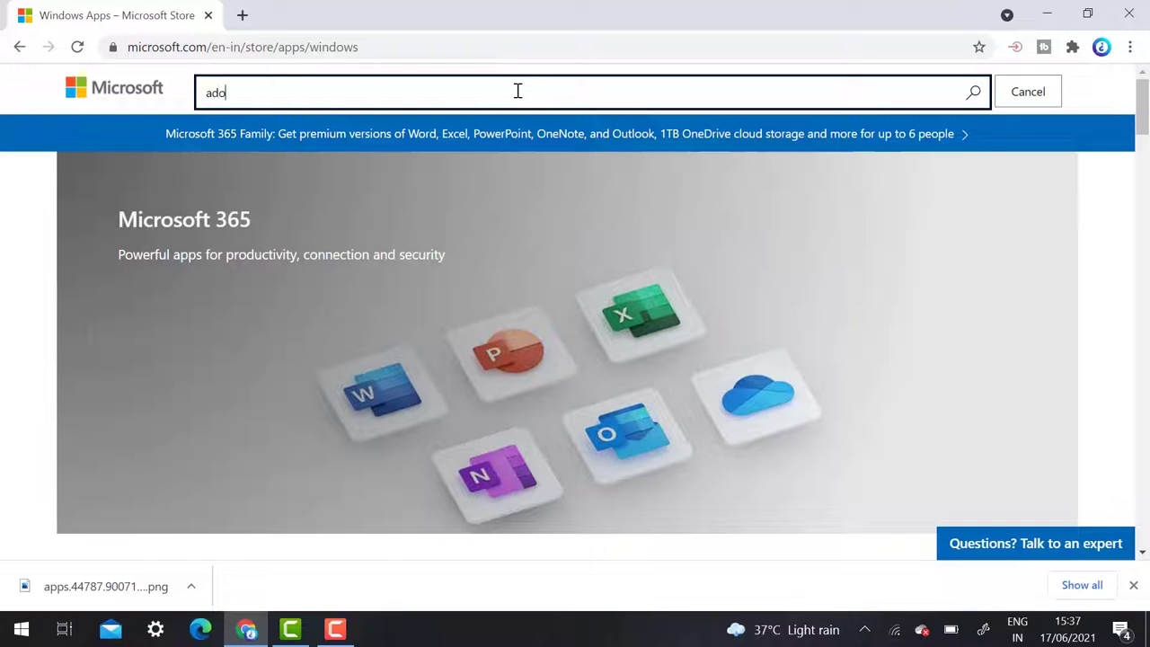
type("be pho")
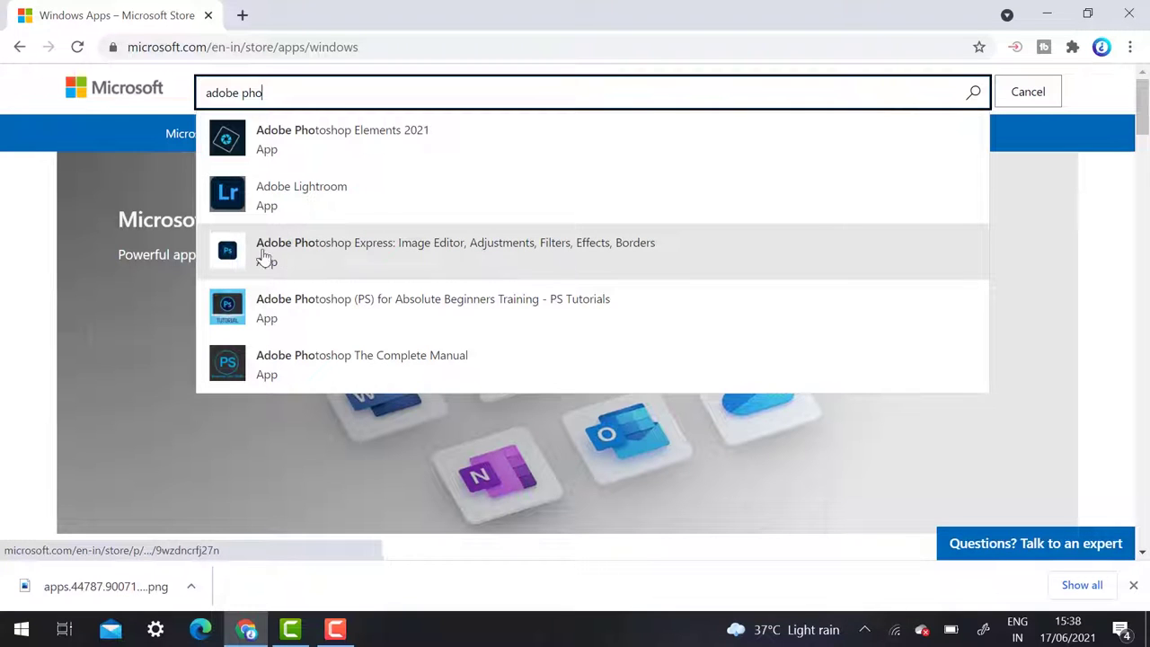
left_click(395, 255)
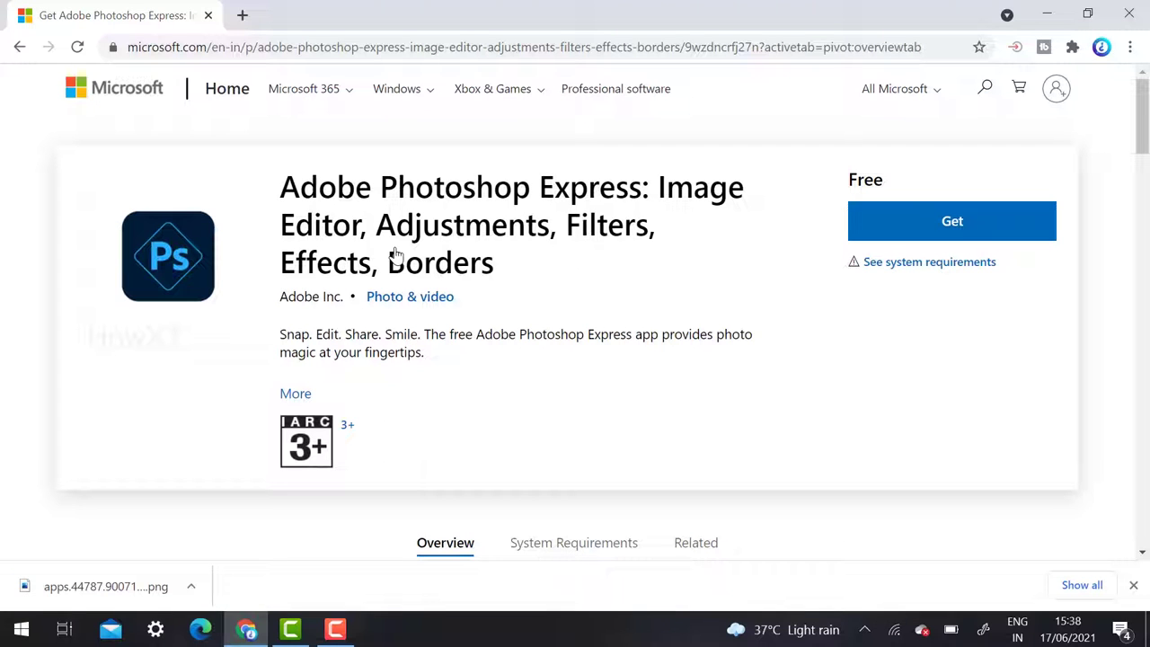
left_click(890, 230)
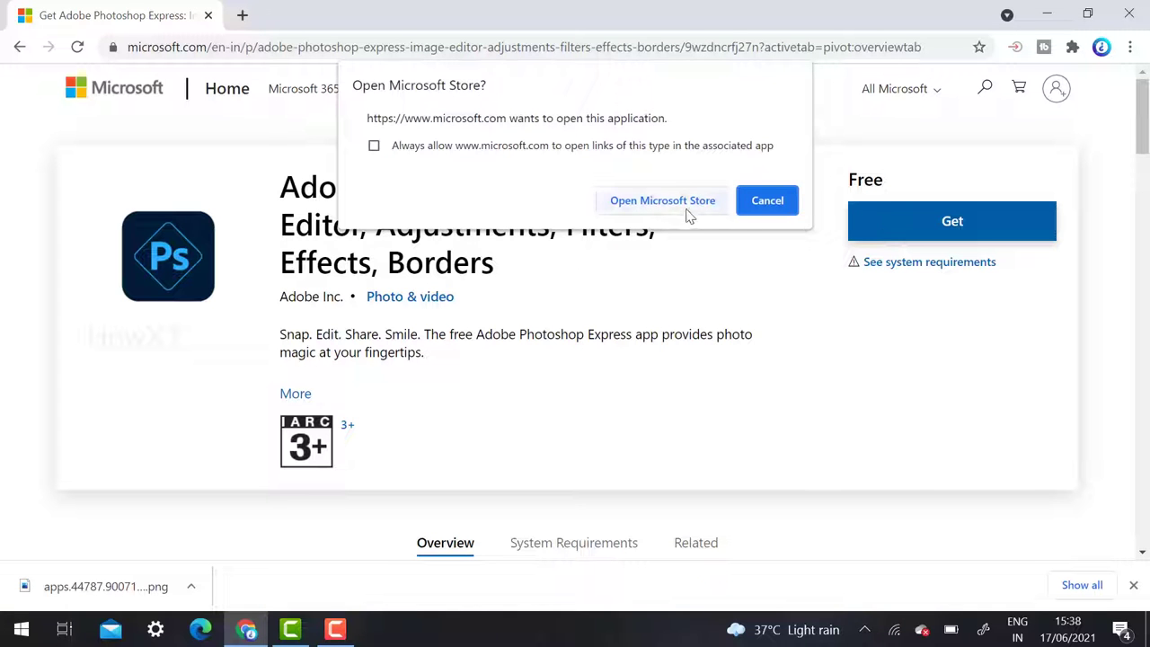
- Hand off to the Microsoft Store app, install Adobe Photoshop Express, and launch it
left_click(662, 201)
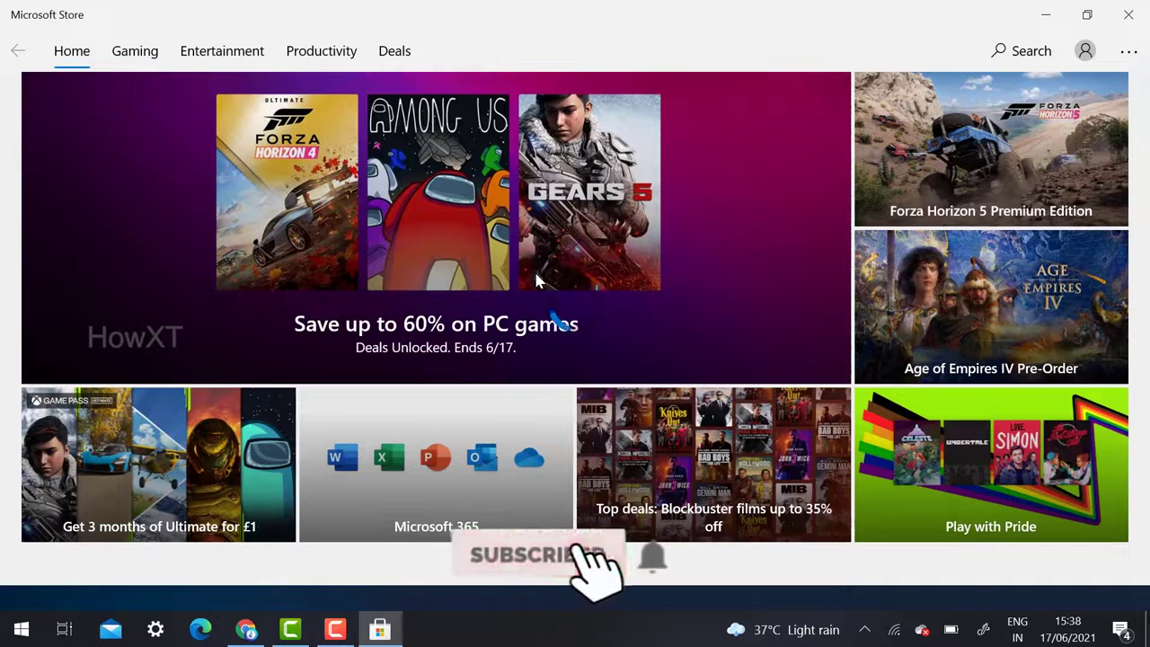
left_click(536, 278)
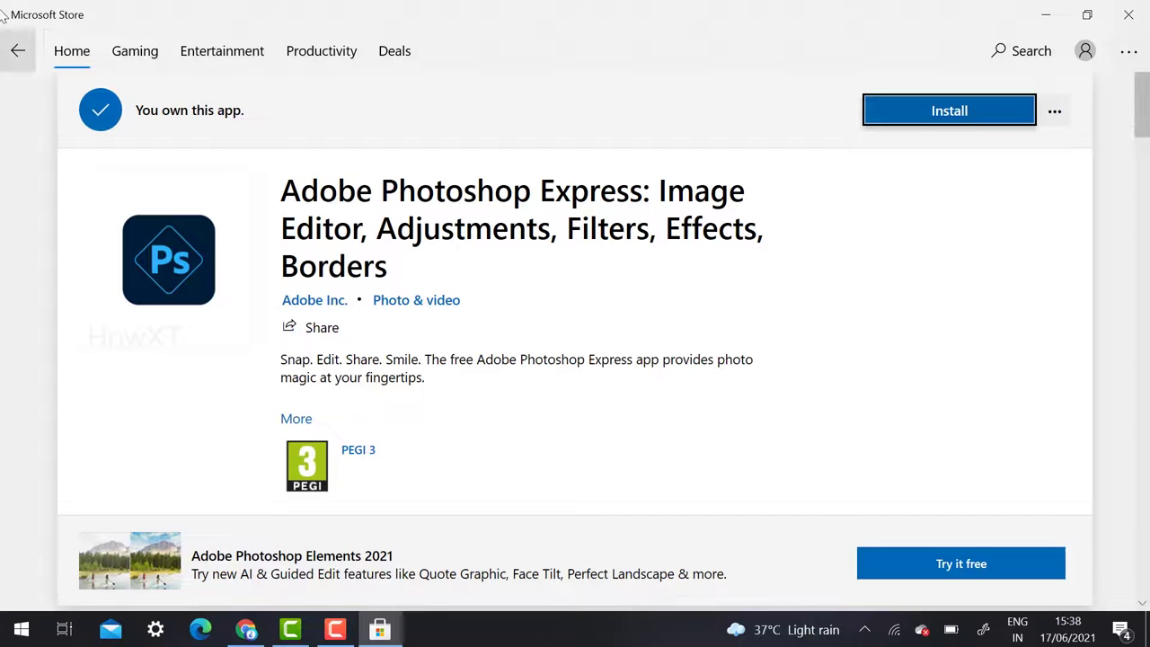
left_click(926, 117)
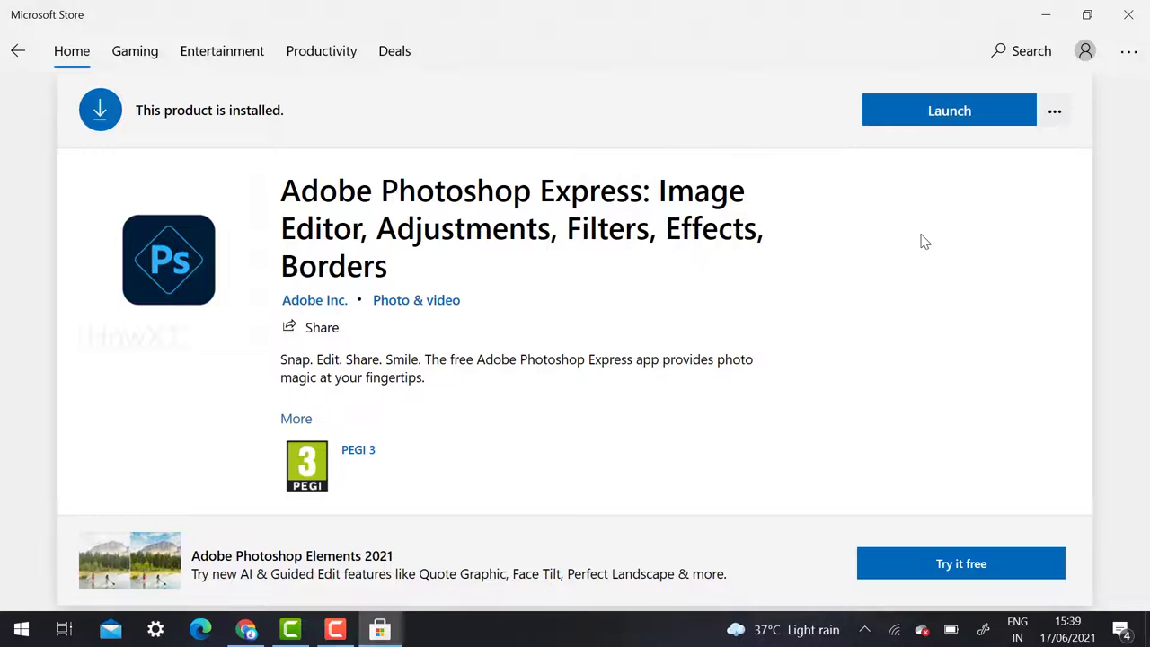
left_click(952, 110)
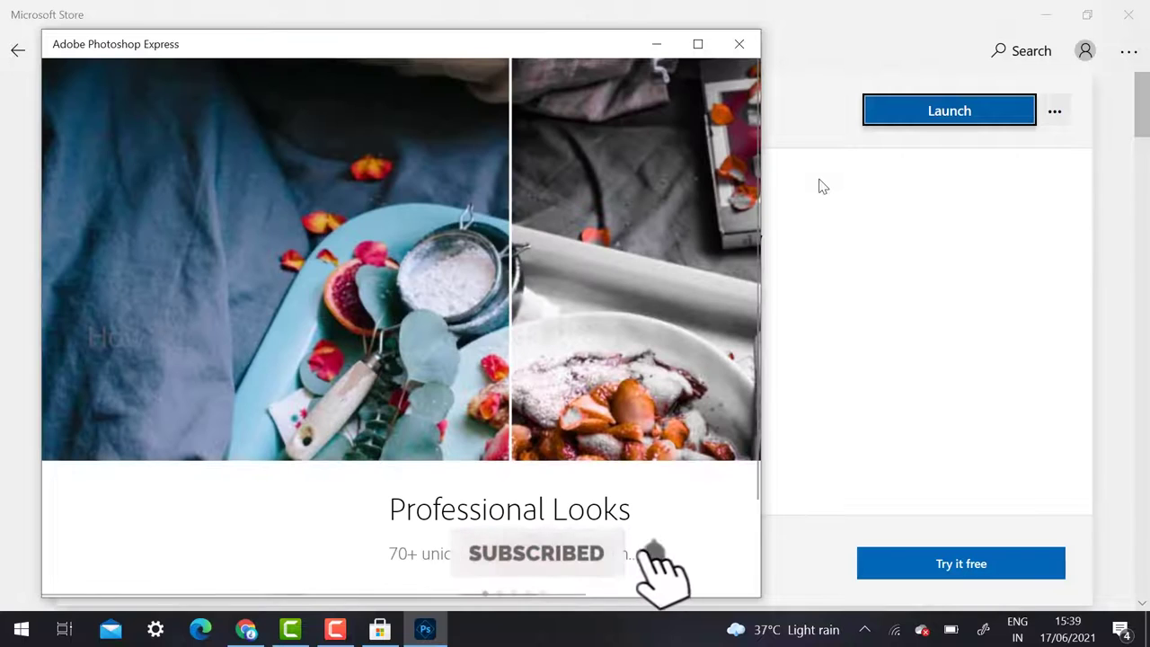
- Maximize the Photoshop Express window and page through the onboarding slides to the image-source choice
left_click(699, 46)
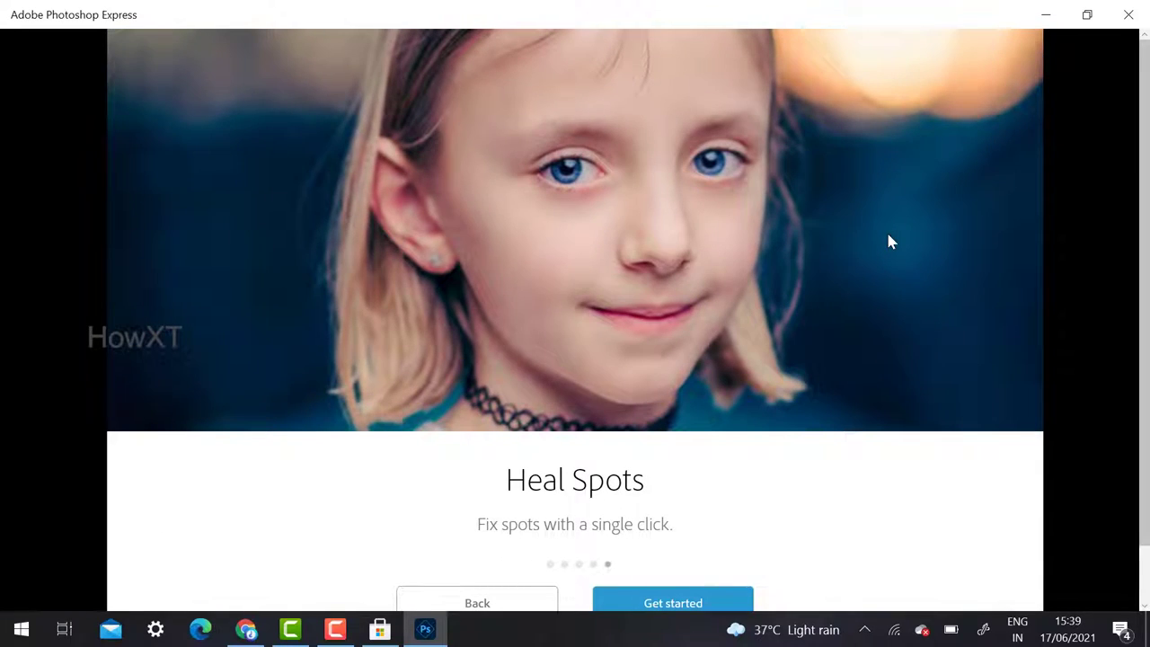
scroll(889, 240, "down", 1)
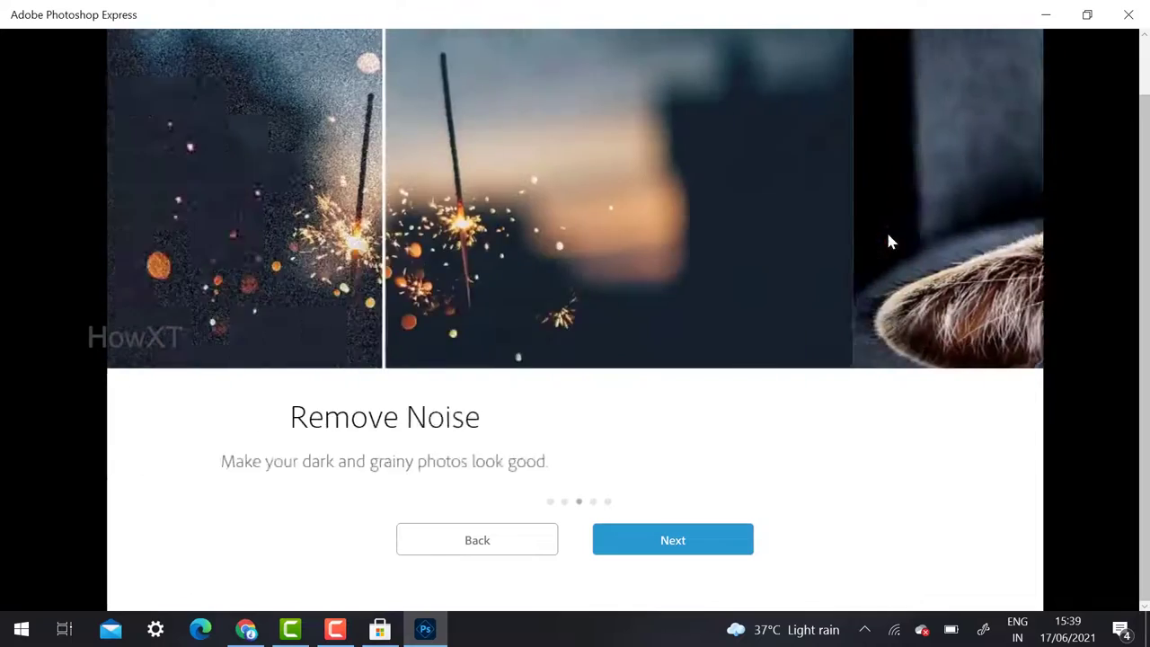
scroll(849, 250, "up", 1)
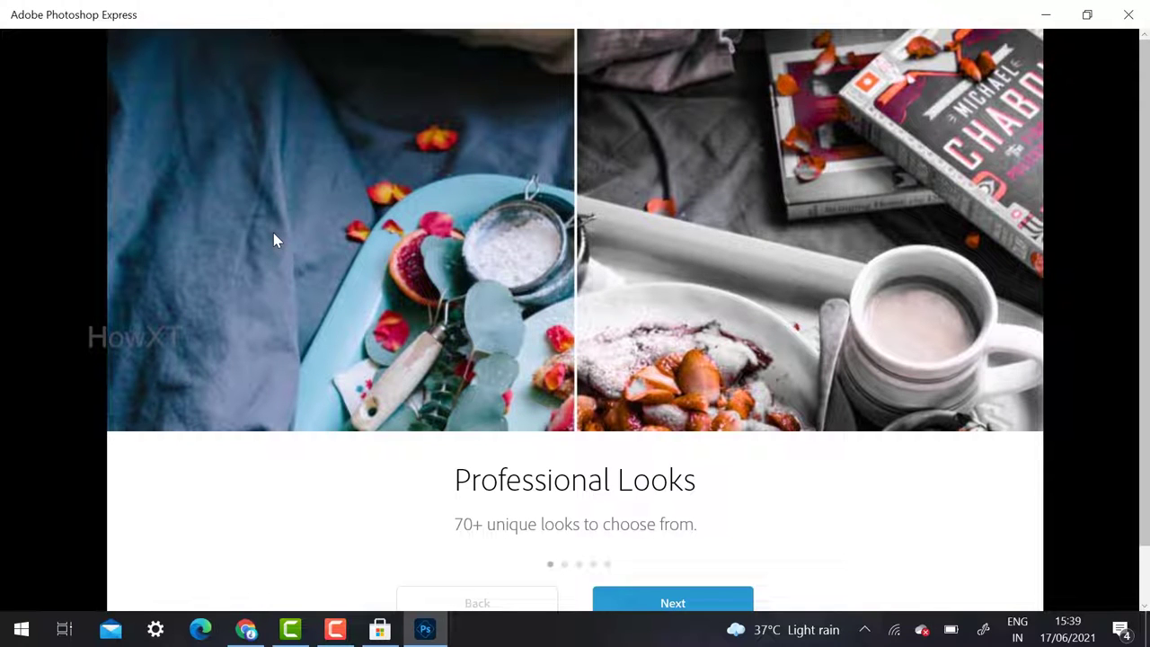
scroll(273, 233, "down", 1)
scroll(273, 232, "down", 1)
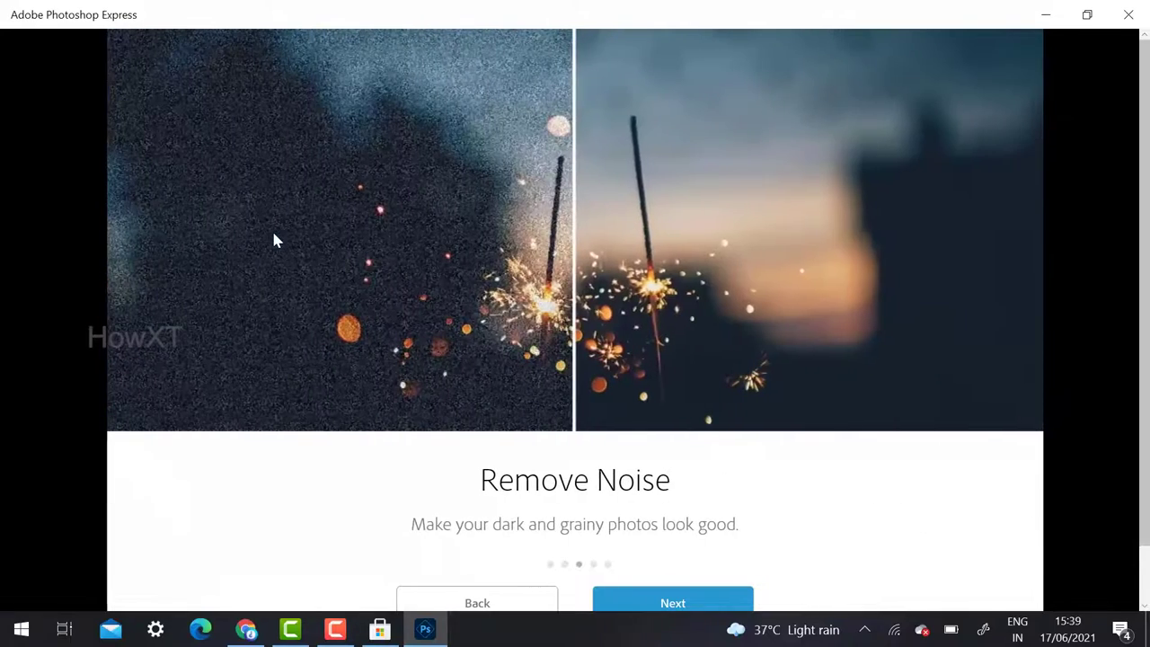
scroll(1134, 207, "down", 1)
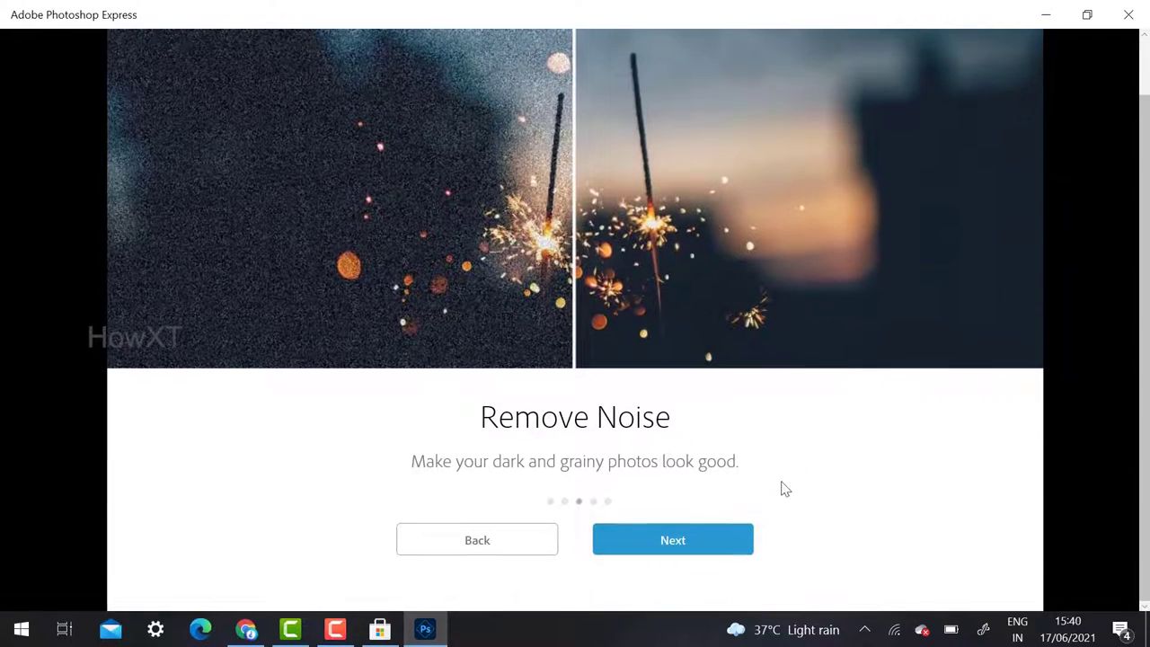
left_click(653, 545)
- Open small-child's-passport-photo-1 from the Pictures Library in the editor
left_click(670, 544)
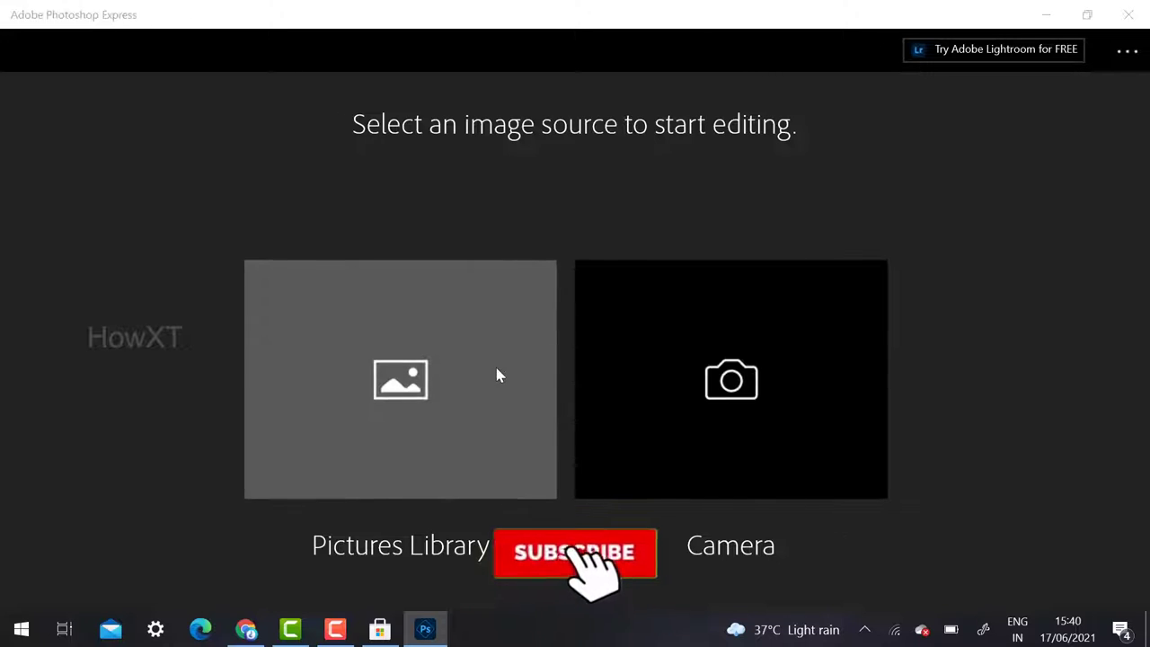
left_click(496, 374)
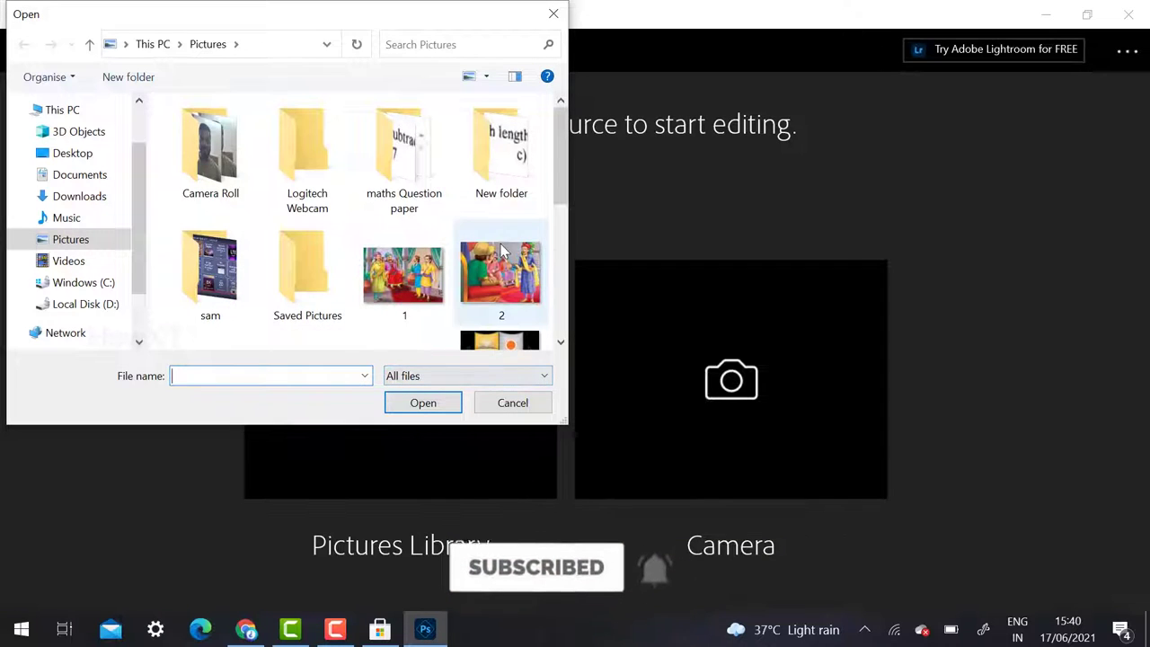
scroll(503, 253, "down", 10)
left_click(244, 277)
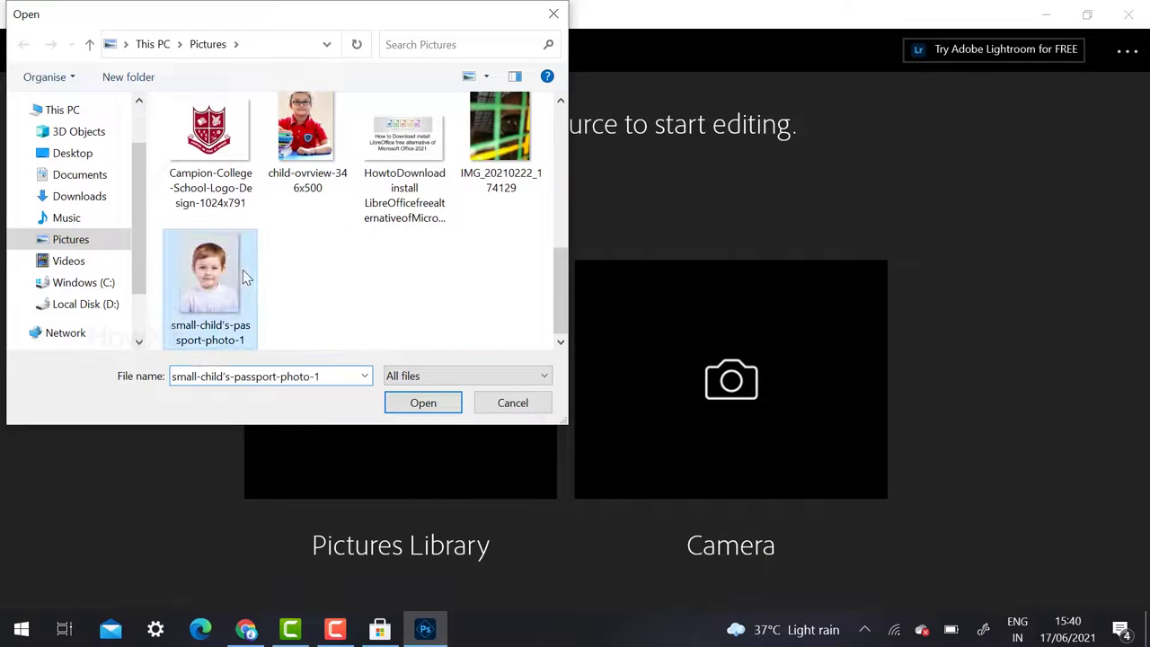
left_click(429, 406)
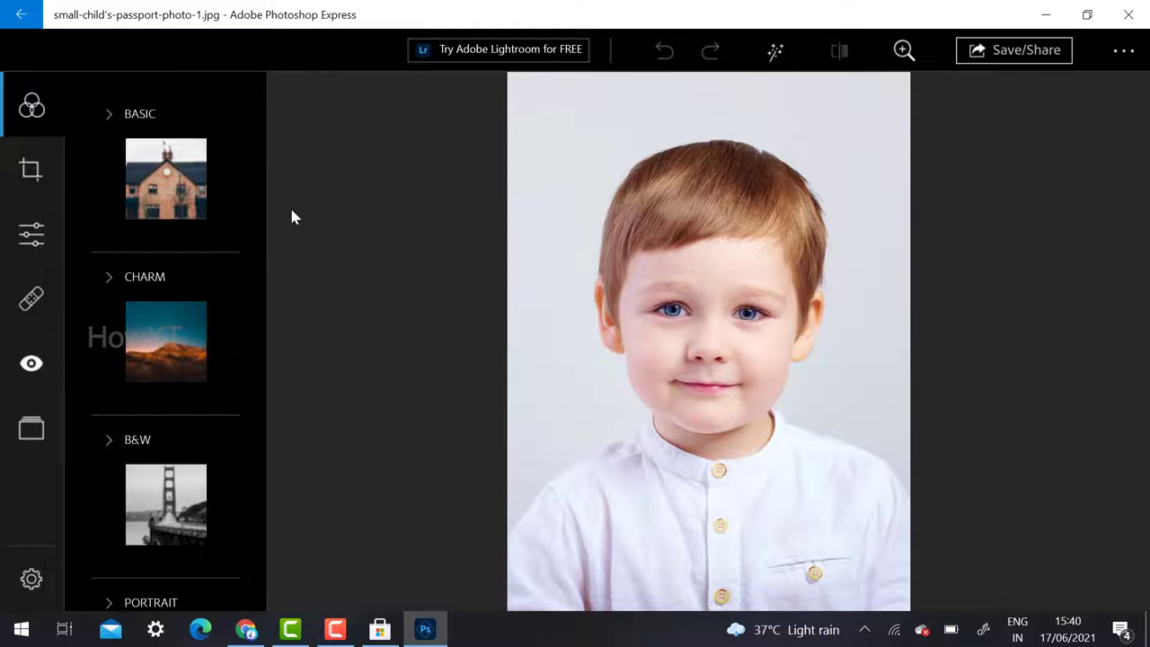
- Preview the BASIC Vibrant look at higher intensity, then the Autumn look
left_click(111, 119)
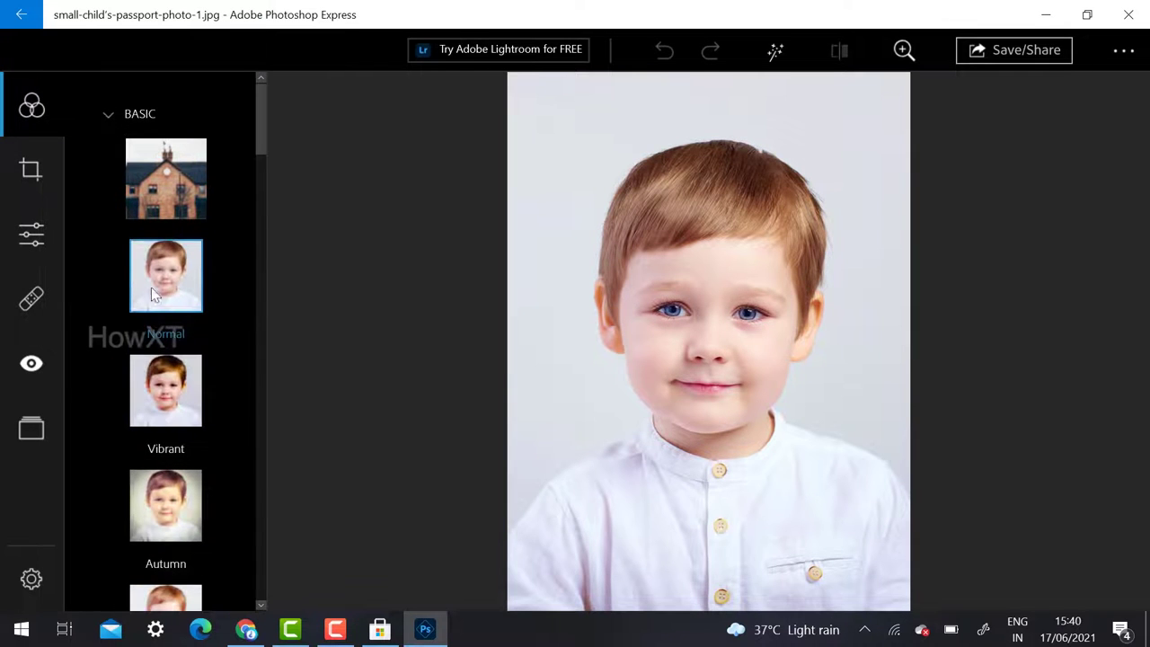
left_click(170, 398)
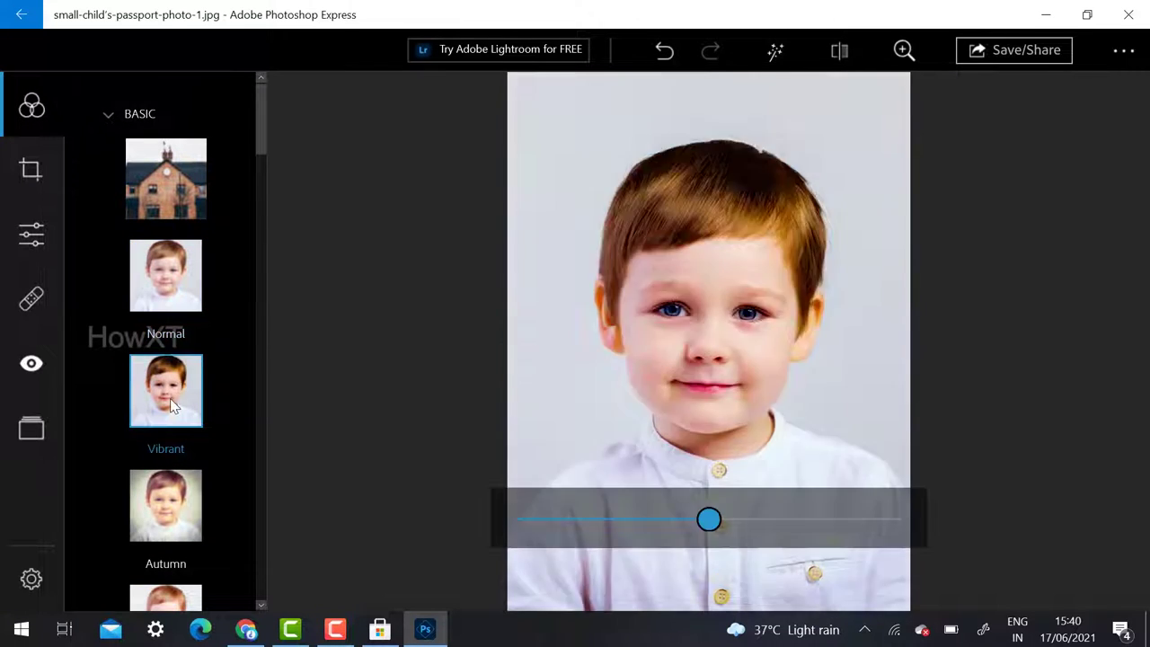
mouse_move(749, 525)
left_mouse_down()
mouse_move(762, 521)
mouse_move(746, 523)
left_mouse_up()
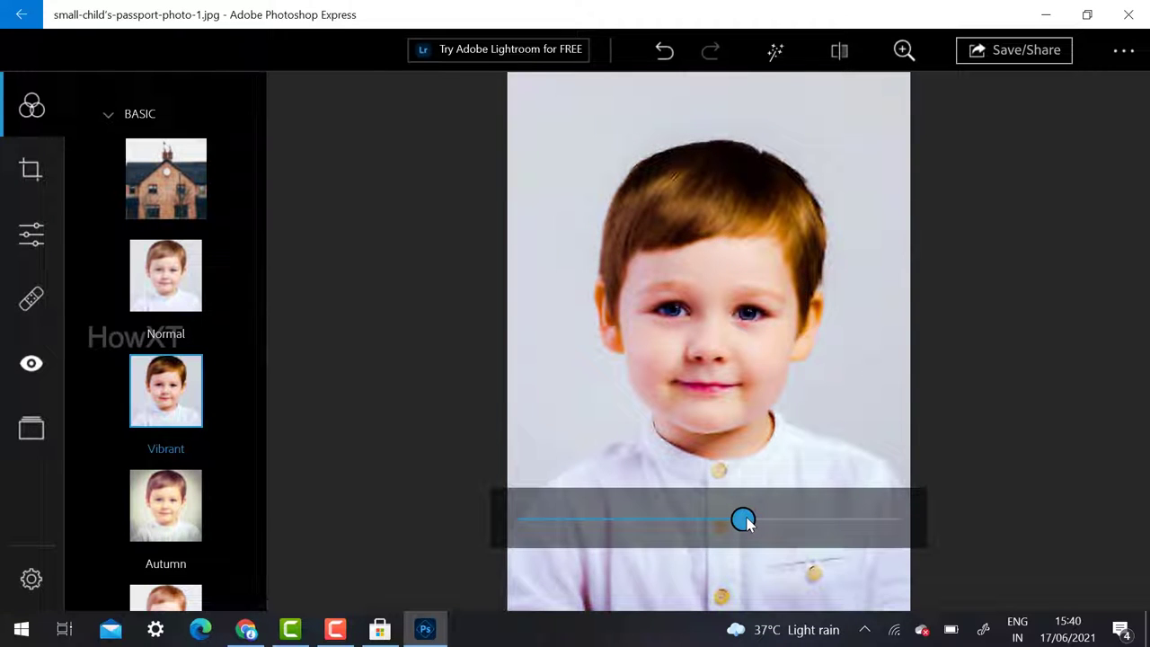
left_click(136, 530)
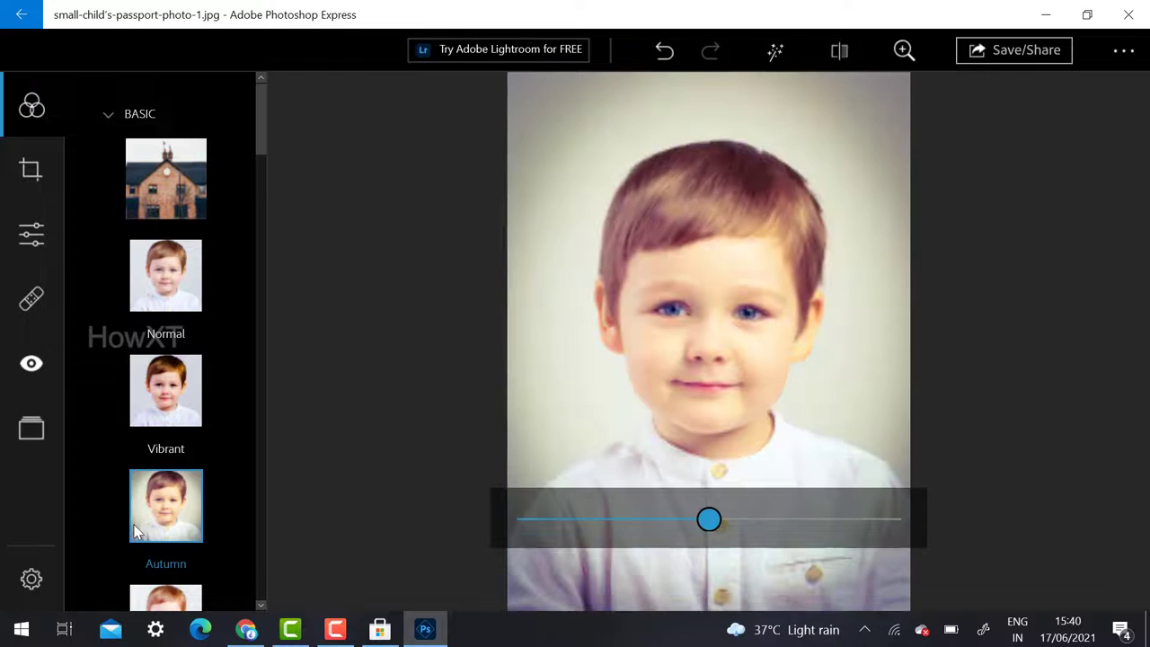
- Preview Spring and Winter, undo to restore original colours, and collapse the BASIC group
scroll(164, 496, "down", 2)
left_click(159, 503)
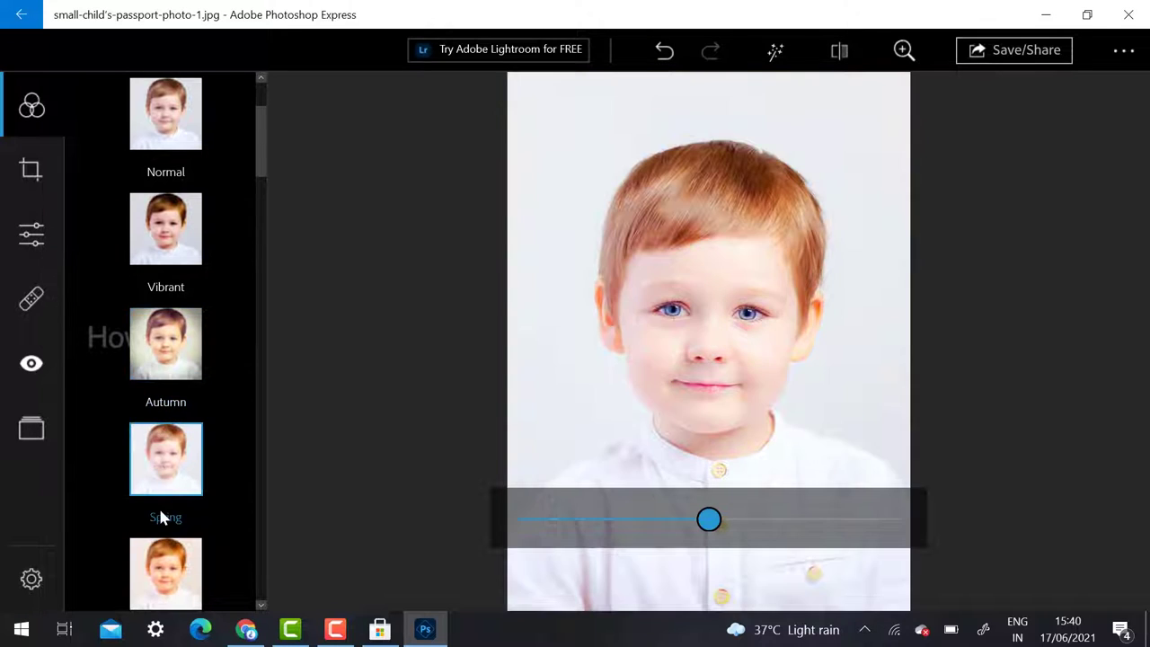
scroll(160, 512, "down", 2)
left_click(163, 519)
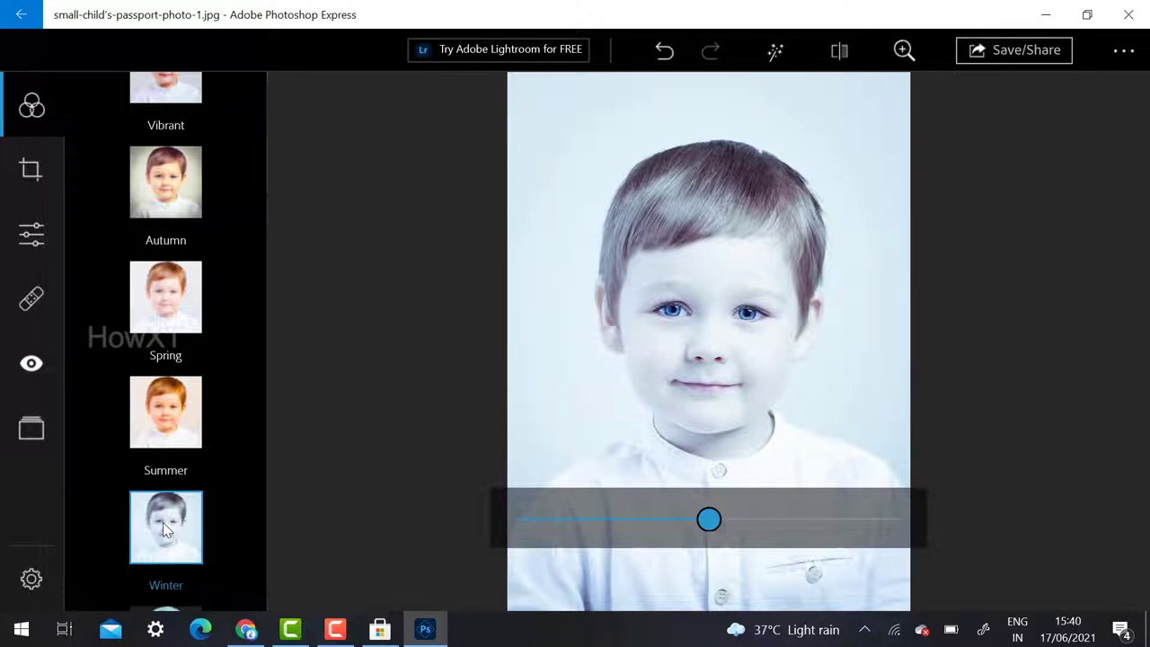
left_click(663, 51)
scroll(186, 297, "up", 3)
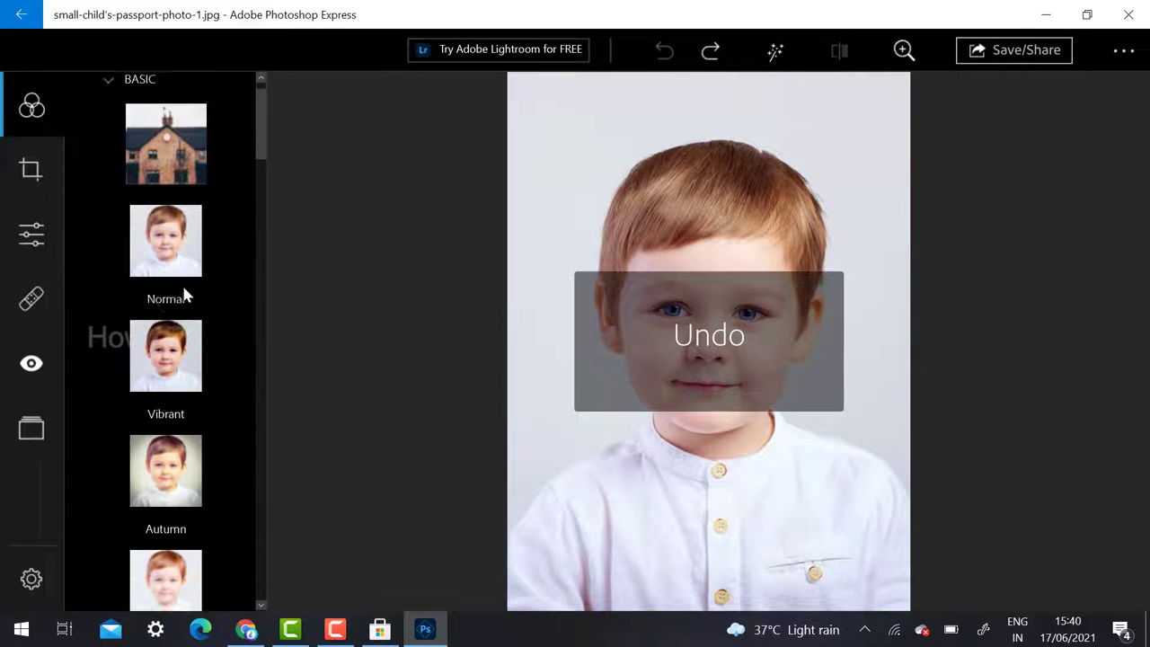
left_click(105, 115)
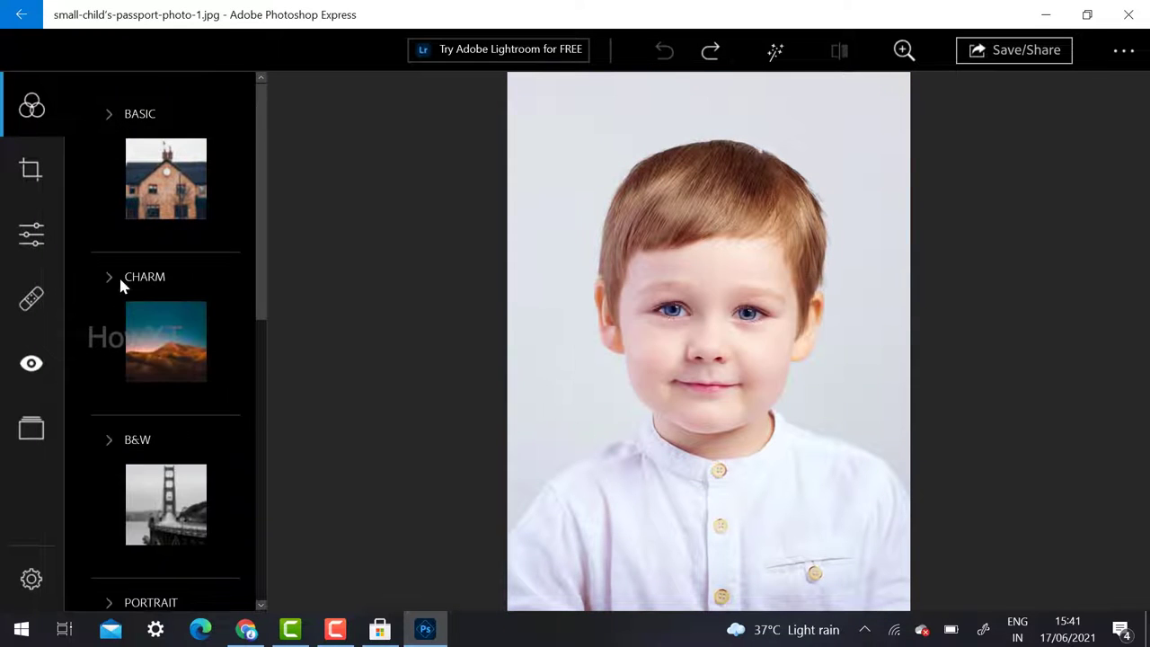
- Preview the Charm1 look, adjusting its strength to 164 then 41, and collapse CHARM
left_click(104, 280)
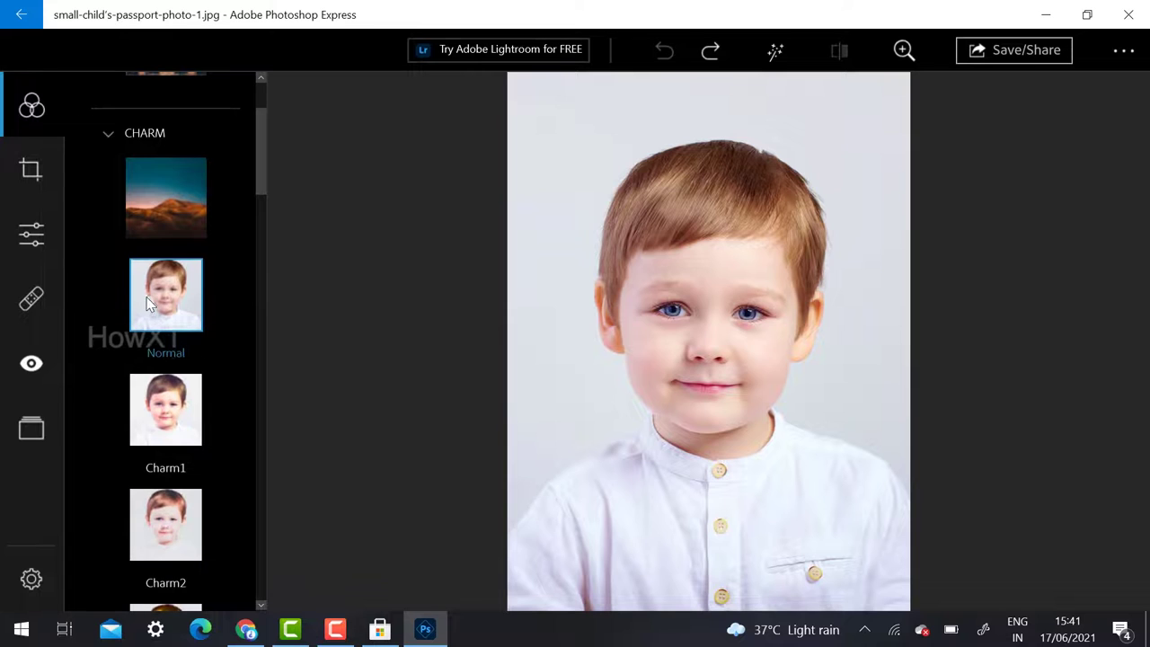
left_click(154, 416)
left_click_drag(721, 519, 830, 536)
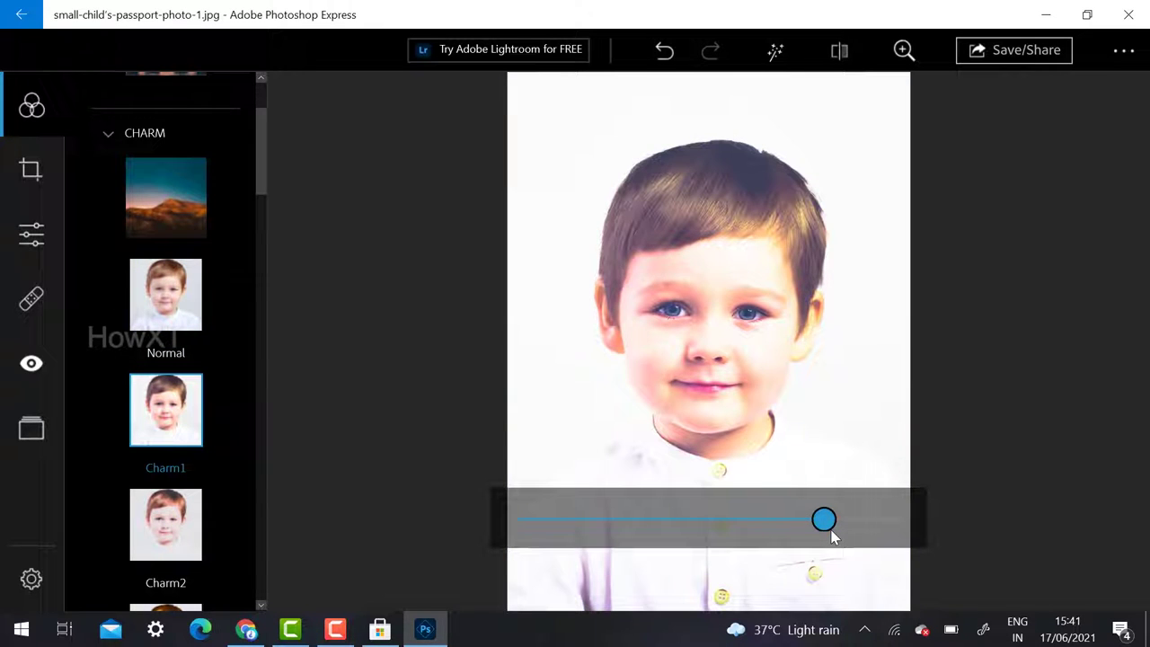
left_click_drag(821, 528, 601, 519)
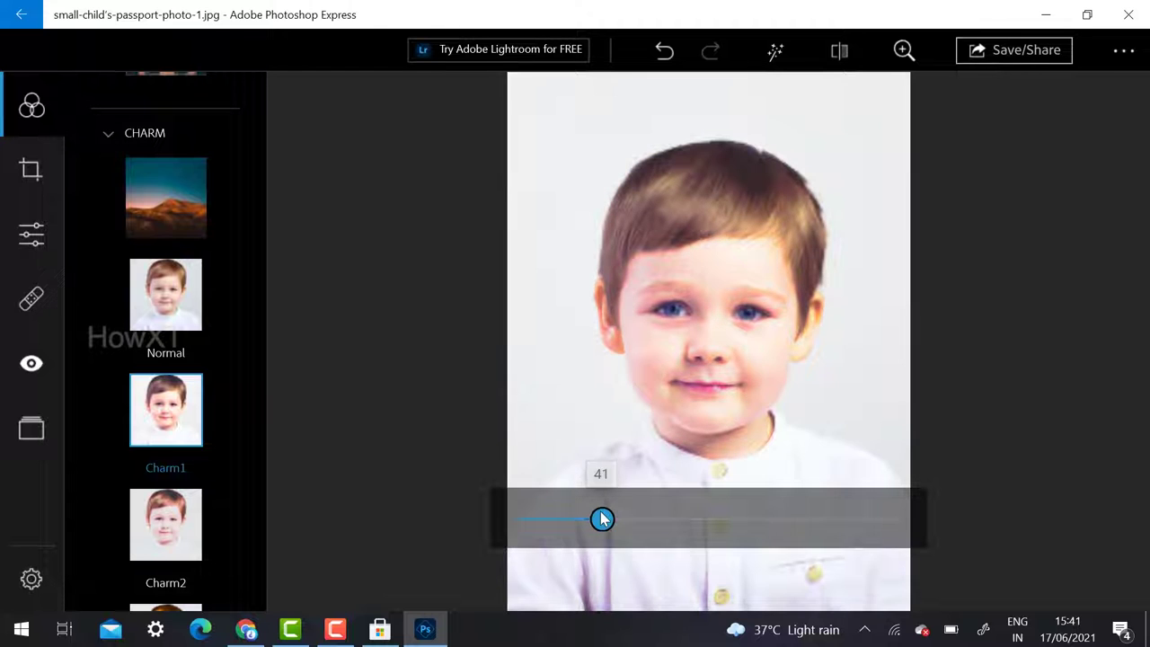
scroll(148, 402, "down", 1)
scroll(149, 408, "down", 2)
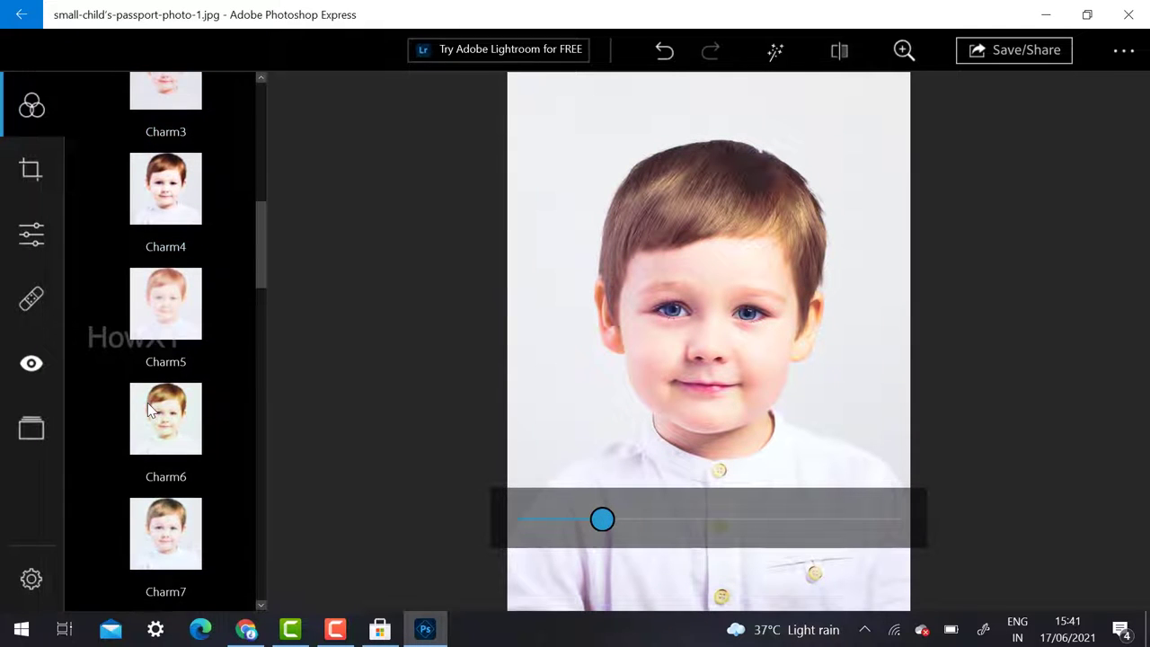
scroll(149, 400, "up", 6)
left_click(107, 278)
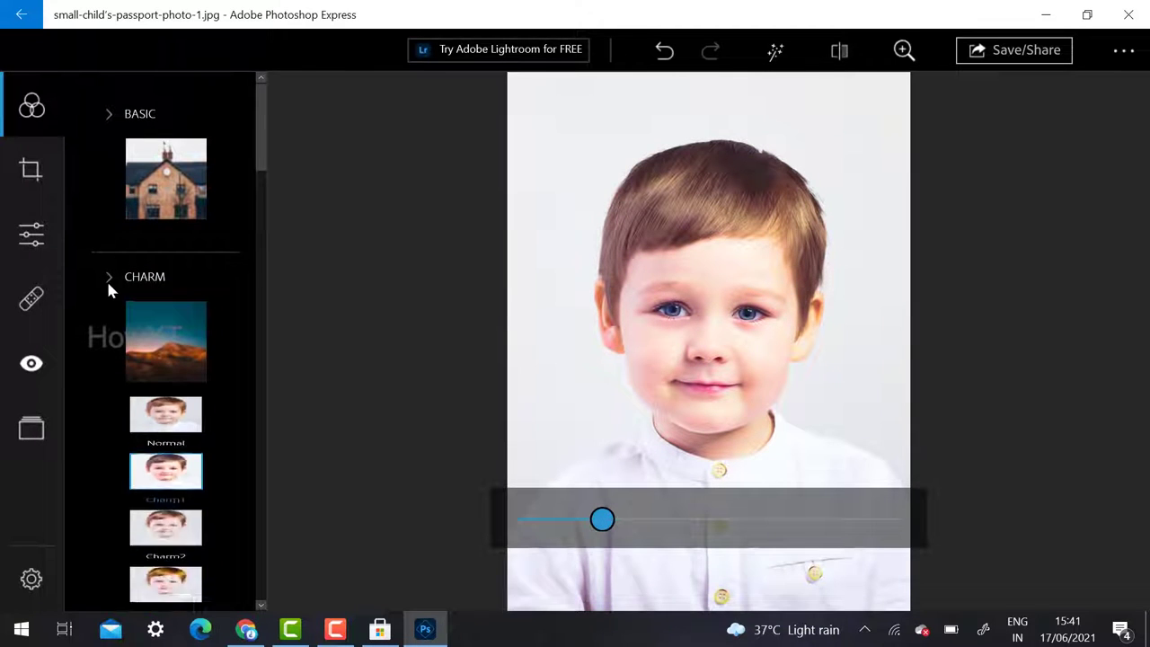
- Preview the Faded B&W look at 140, then HiContrastBW, from the B&W group
scroll(176, 486, "down", 2)
left_click(178, 362)
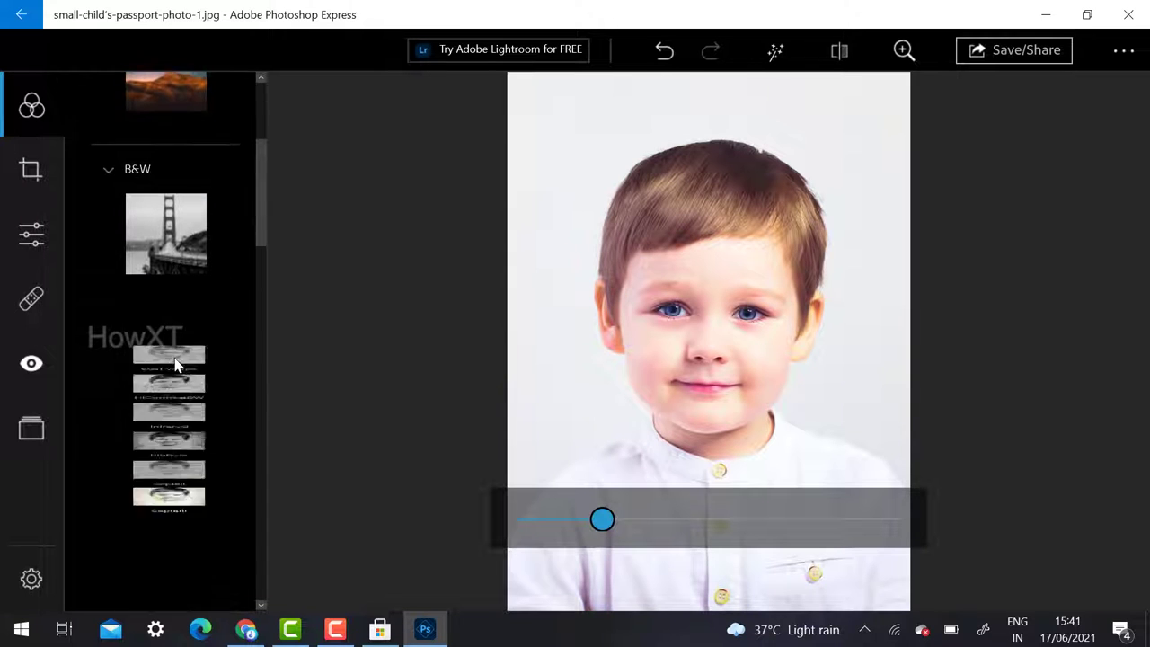
left_click(160, 424)
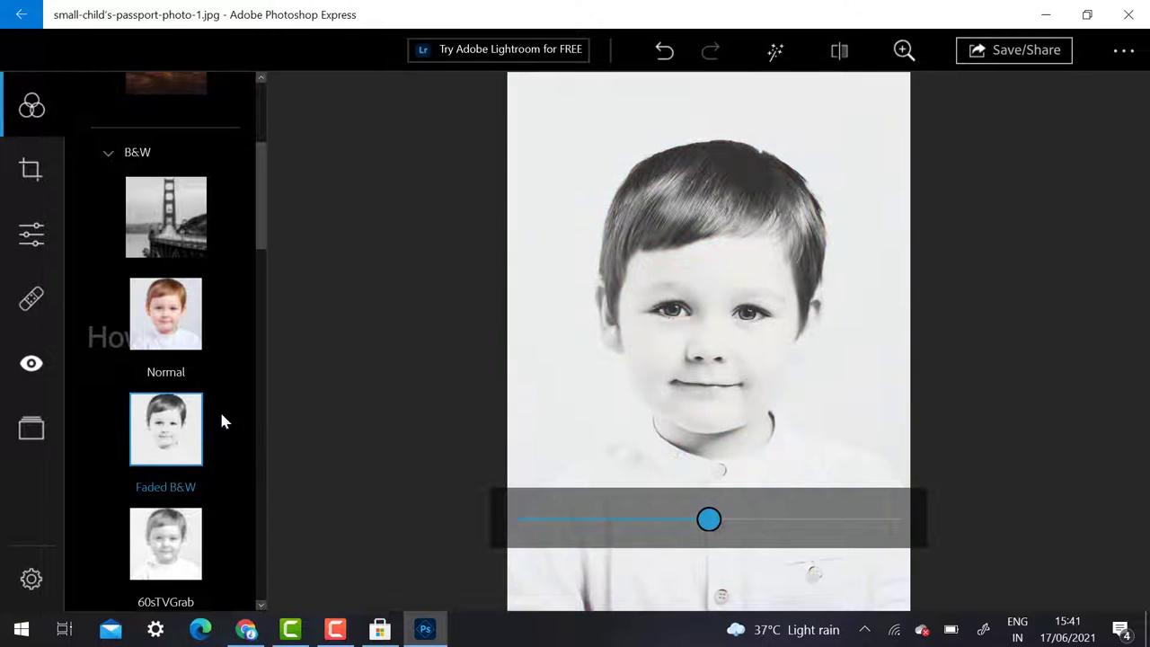
left_click_drag(757, 521, 640, 527)
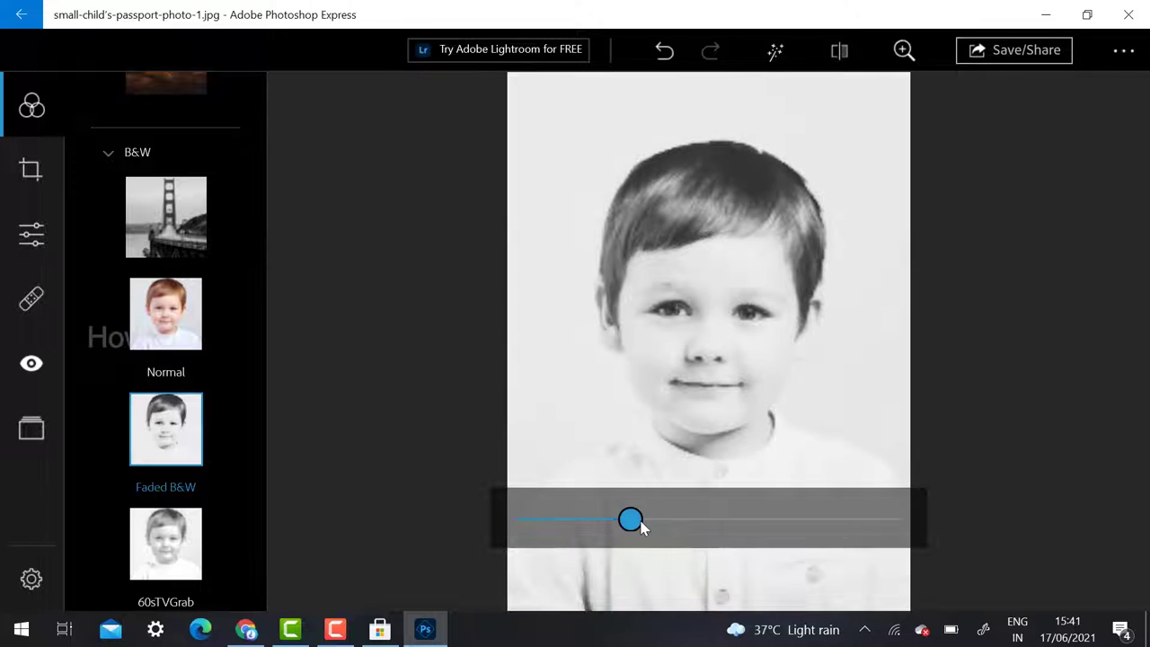
scroll(155, 509, "down", 5)
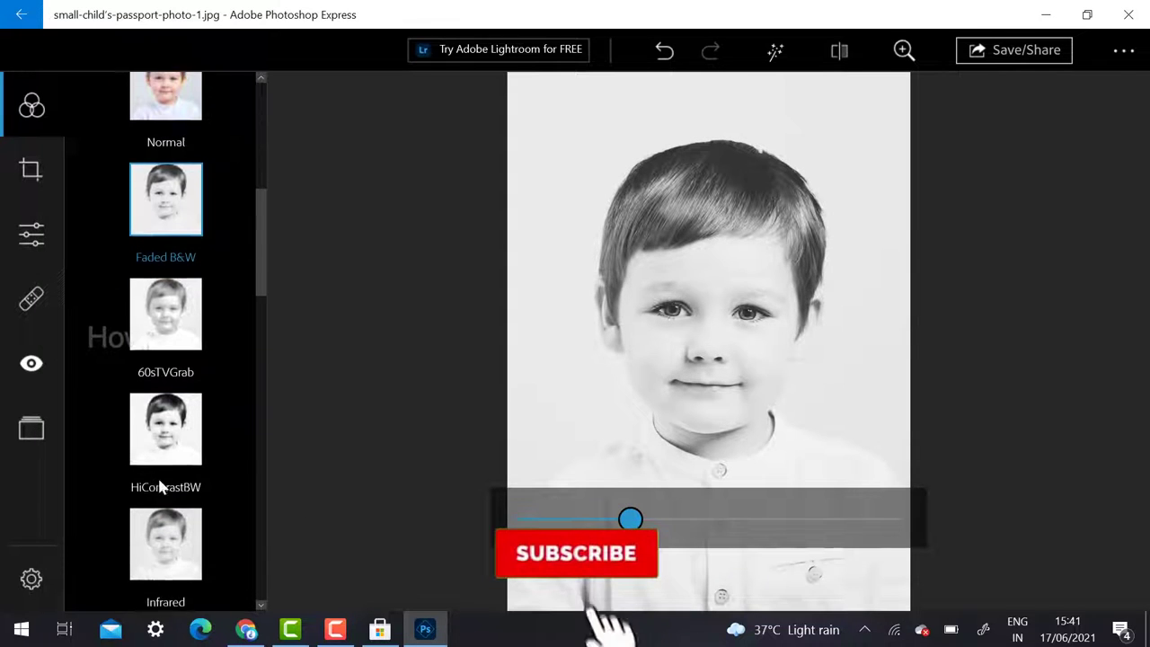
left_click(167, 434)
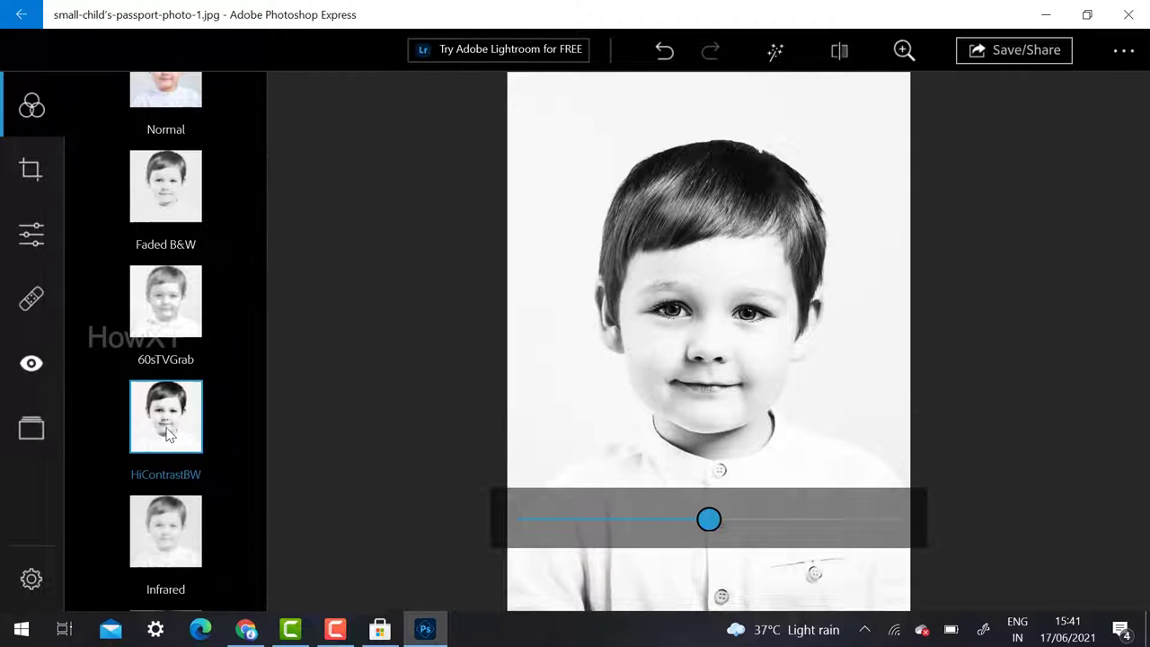
- Apply the SepiaI look and lower its intensity to about 42
scroll(164, 423, "down", 9)
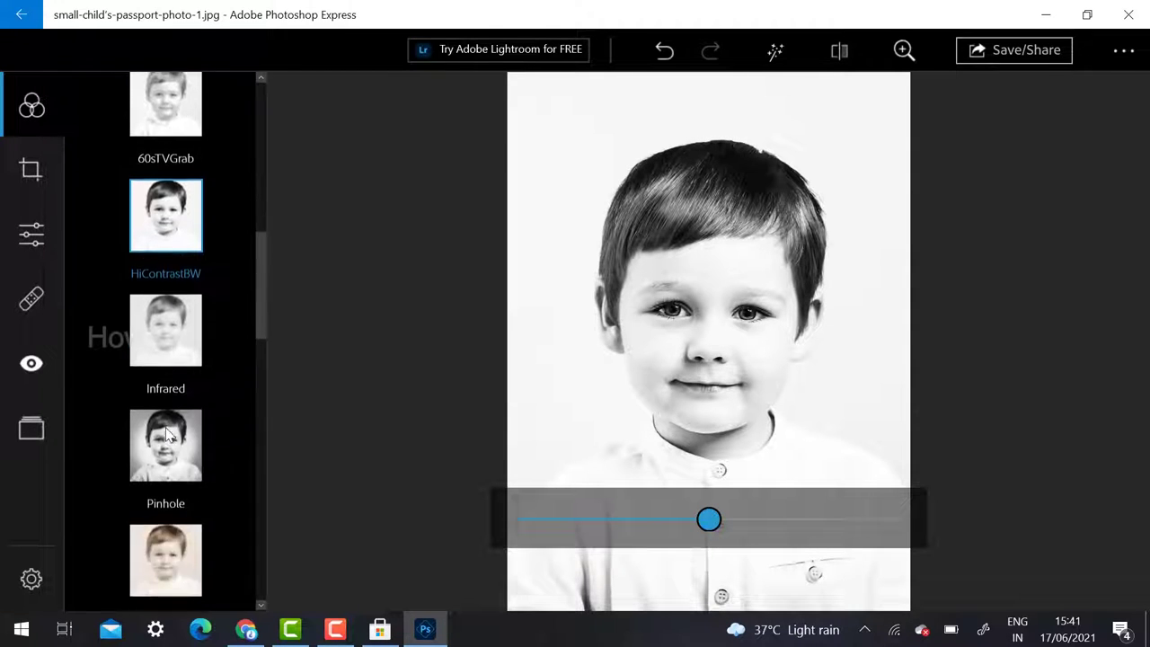
left_click(173, 384)
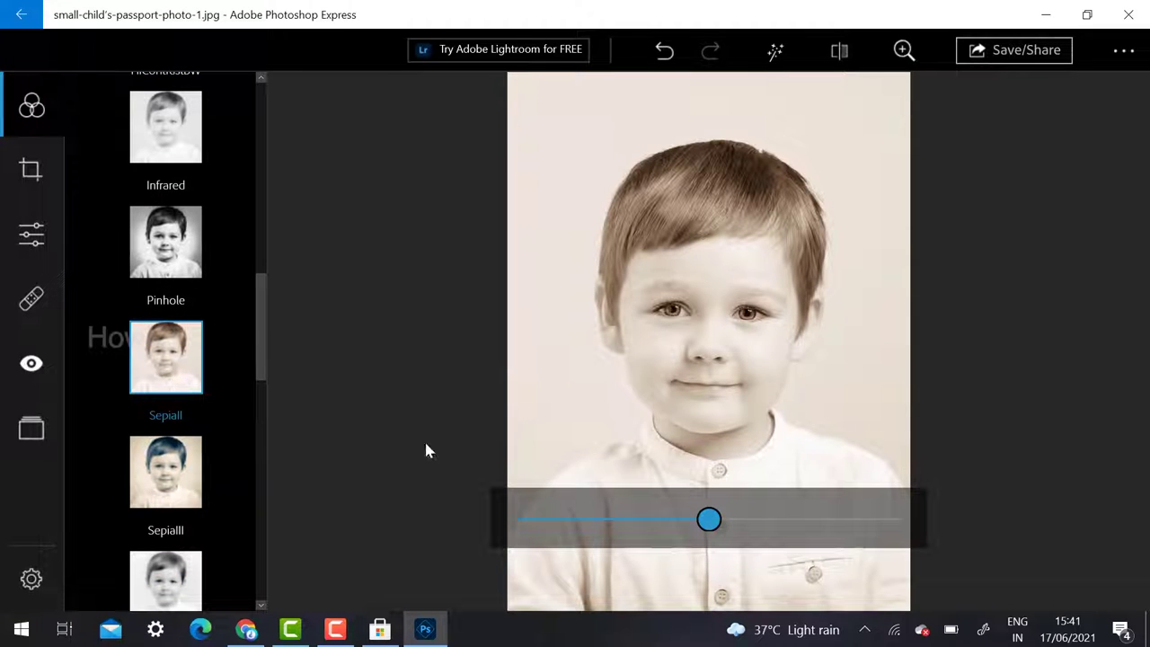
left_click(779, 526)
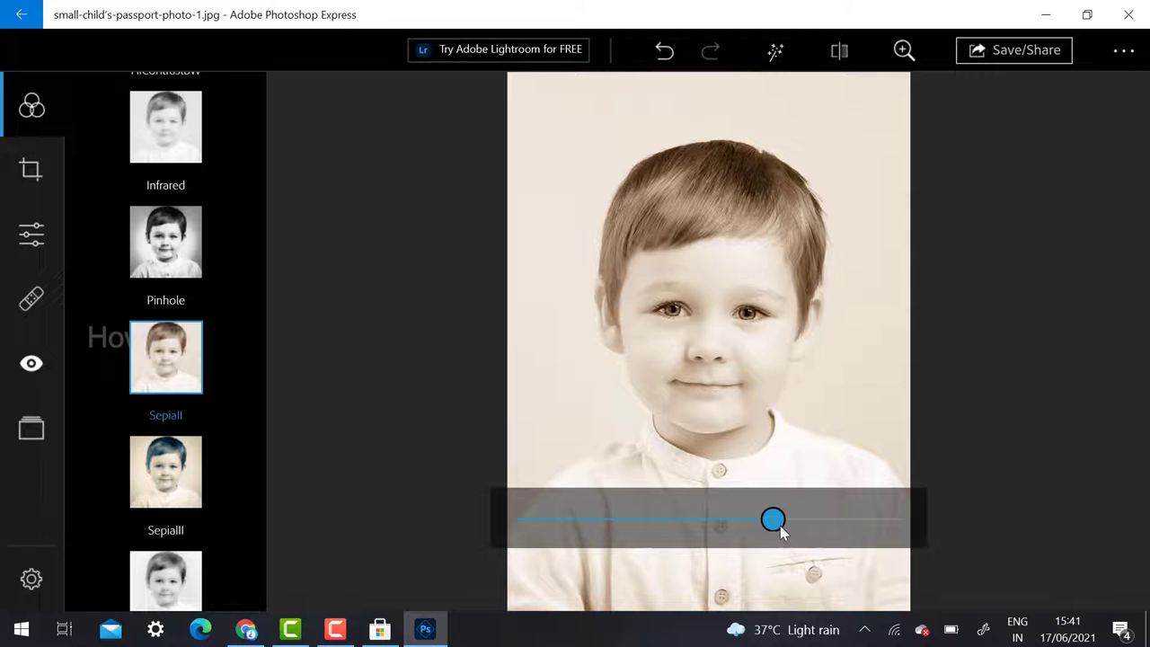
left_click_drag(780, 525, 604, 521)
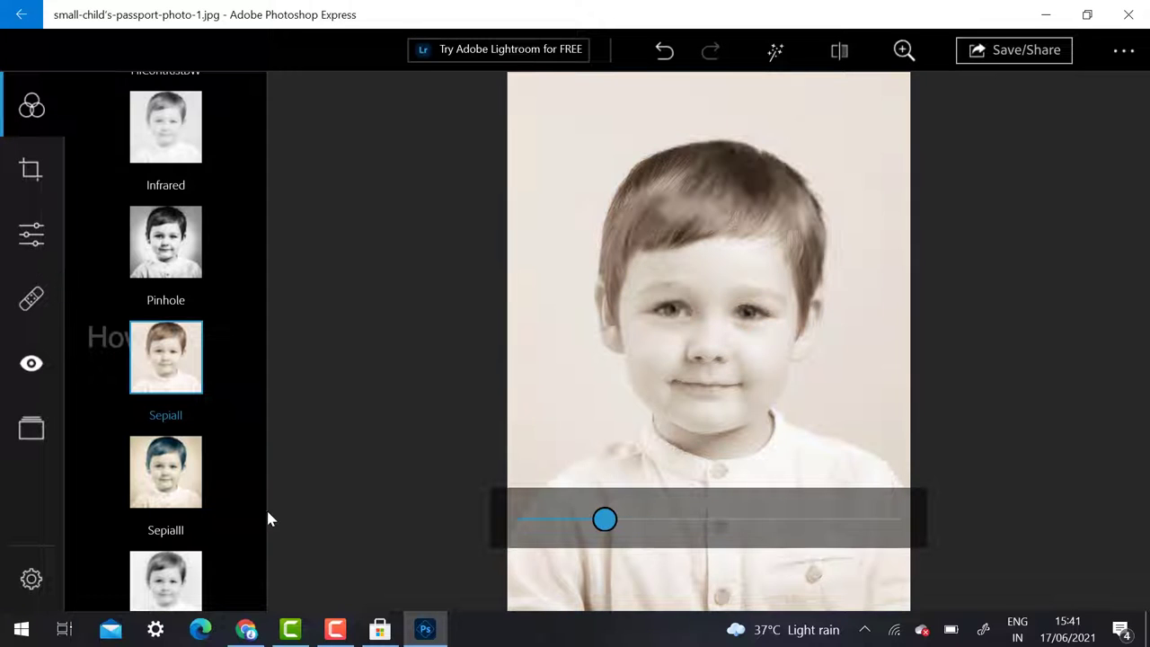
scroll(205, 520, "down", 3)
scroll(185, 431, "up", 10)
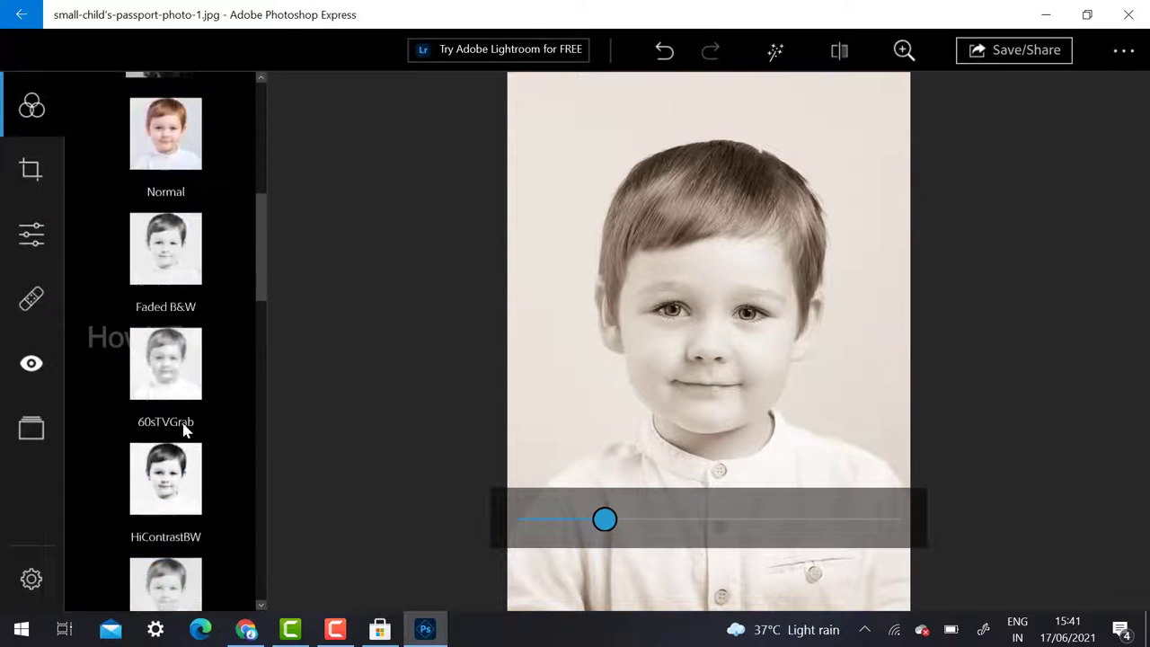
- Collapse the B&W group and briefly browse the PORTRAIT looks group
left_click(110, 438)
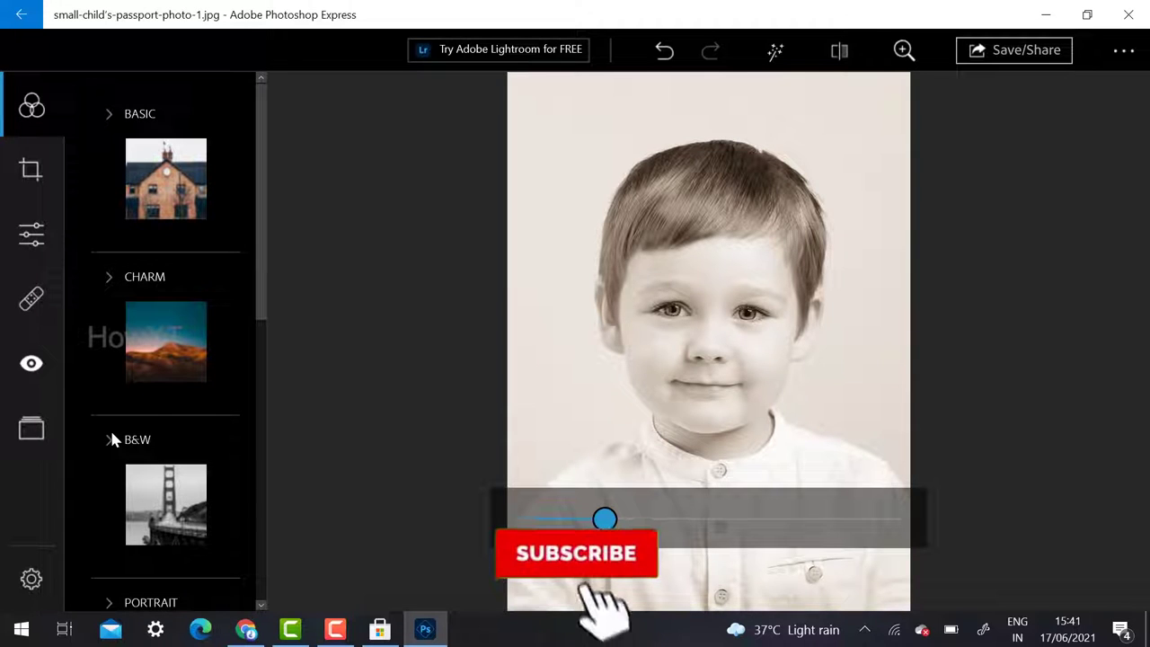
scroll(110, 428, "down", 4)
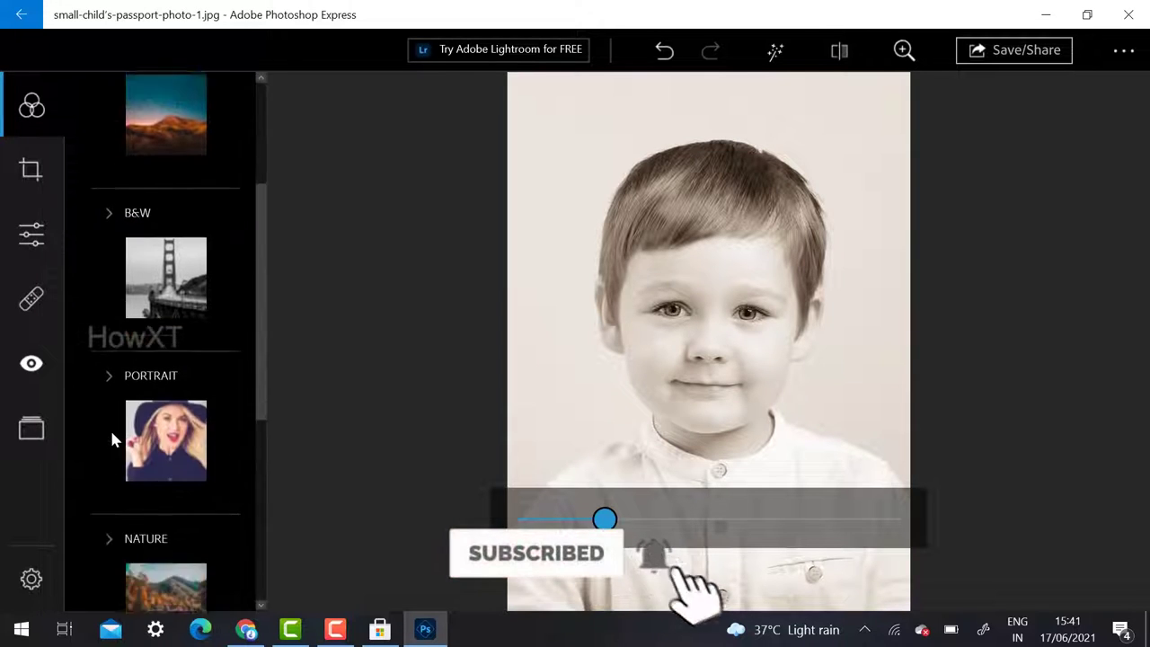
left_click(108, 207)
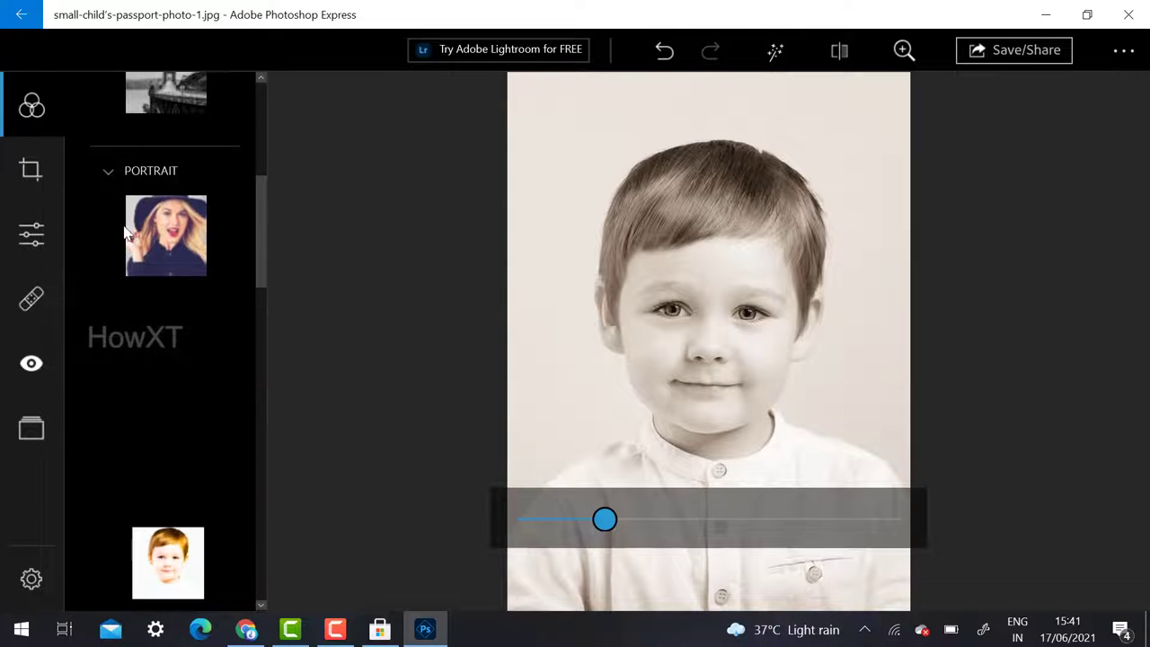
left_click(117, 179)
scroll(153, 314, "up", 1)
scroll(180, 429, "down", 5)
- Apply the Pop Color Orange look at increased intensity, after briefly previewing Blue
left_click(108, 296)
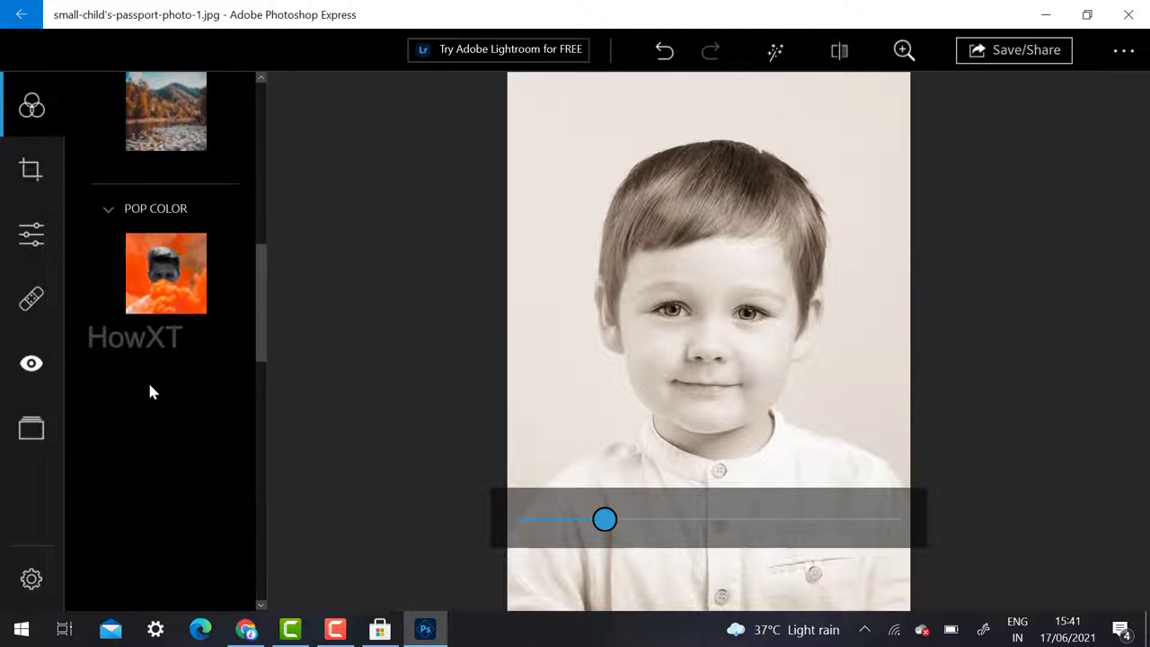
left_click(177, 375)
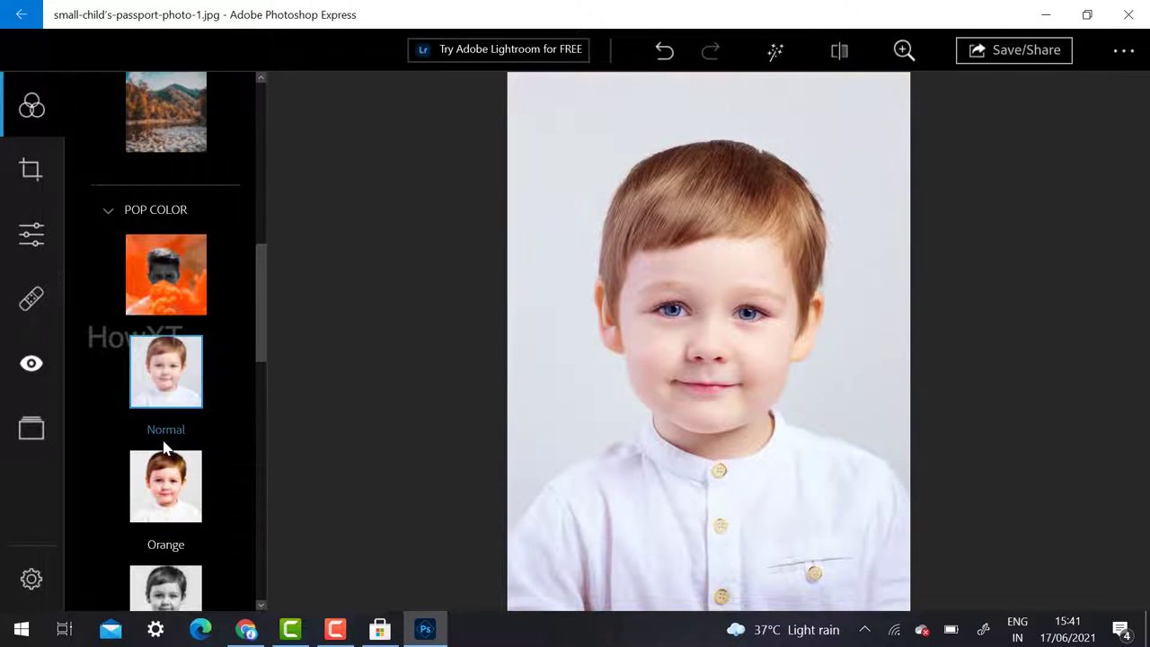
left_click(177, 485)
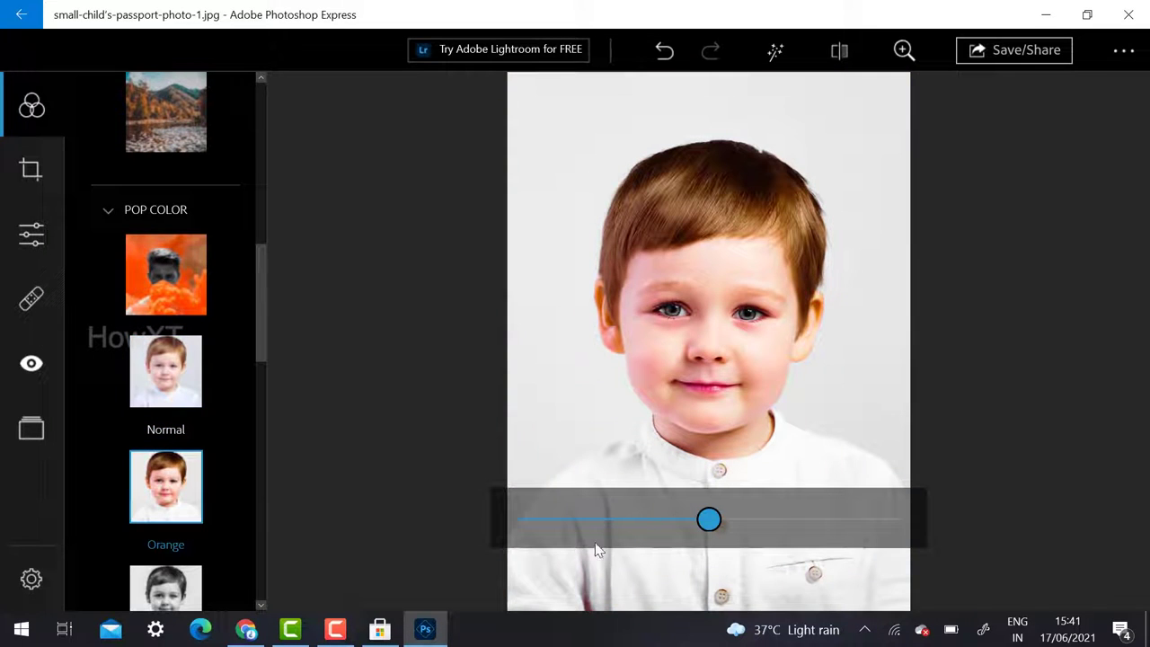
left_click_drag(690, 519, 773, 523)
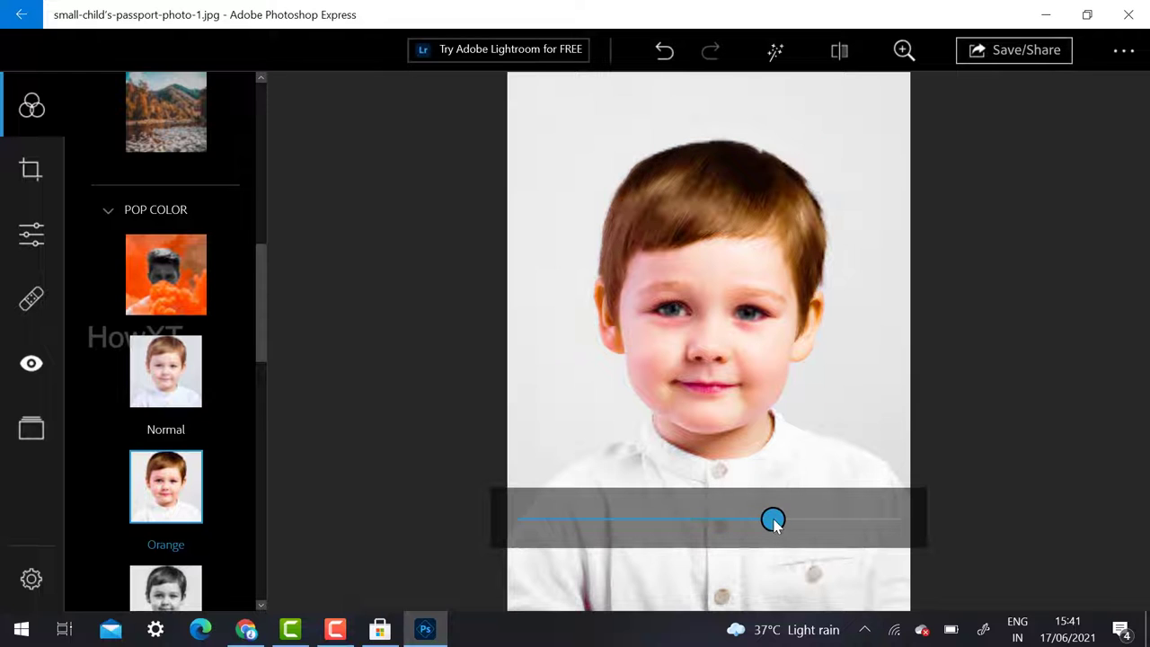
scroll(167, 475, "down", 5)
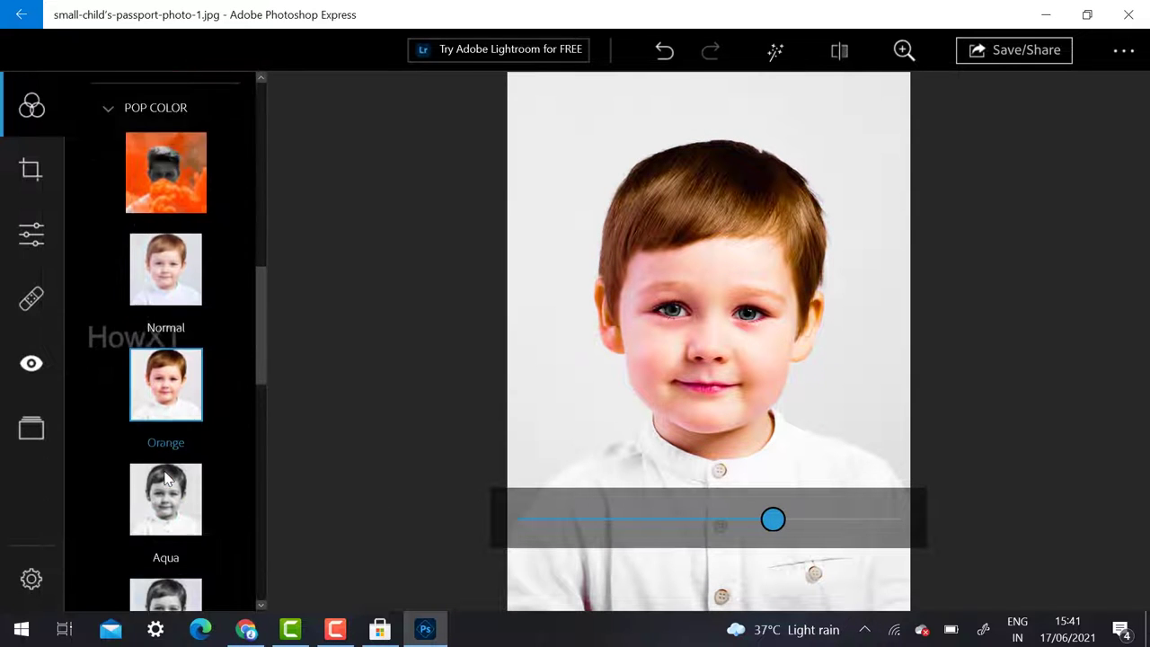
scroll(164, 476, "down", 3)
left_click(194, 185)
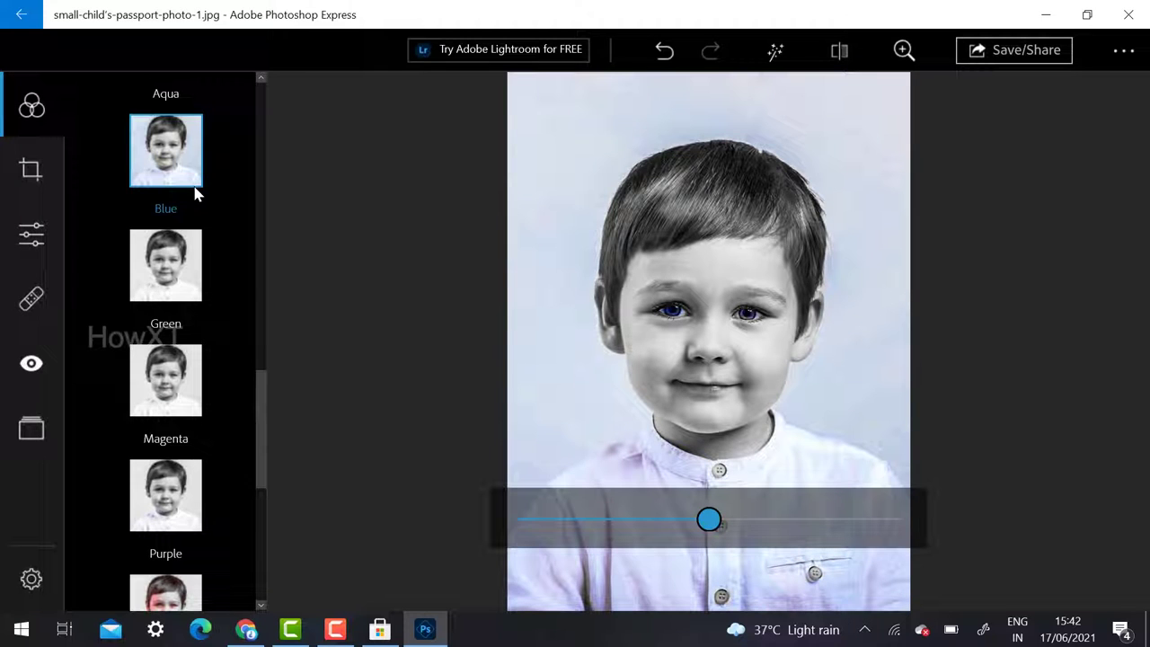
scroll(194, 192, "up", 5)
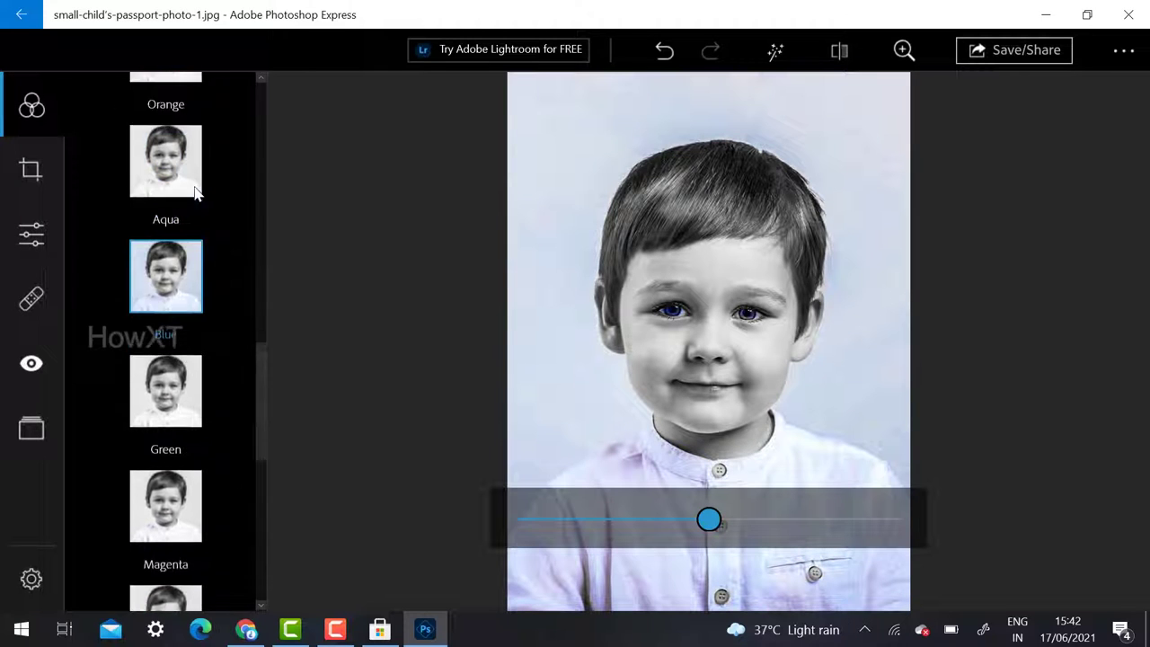
left_click(178, 161)
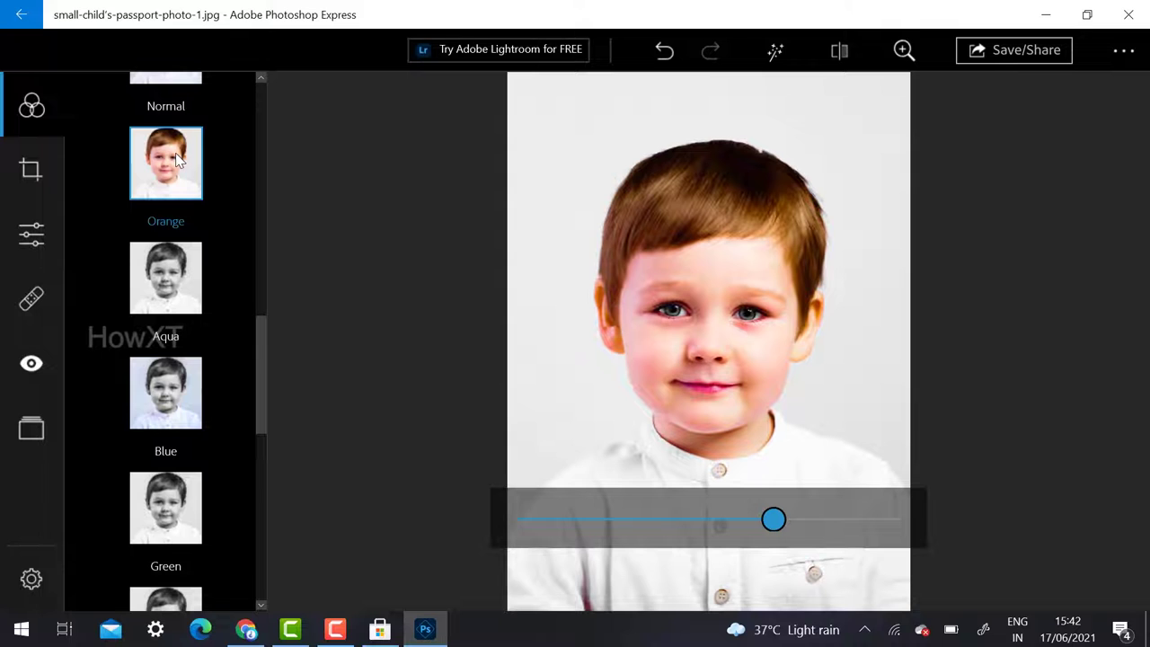
- Crop tightly around the face at original proportions and tilt the photo slightly to straighten it
left_click(30, 168)
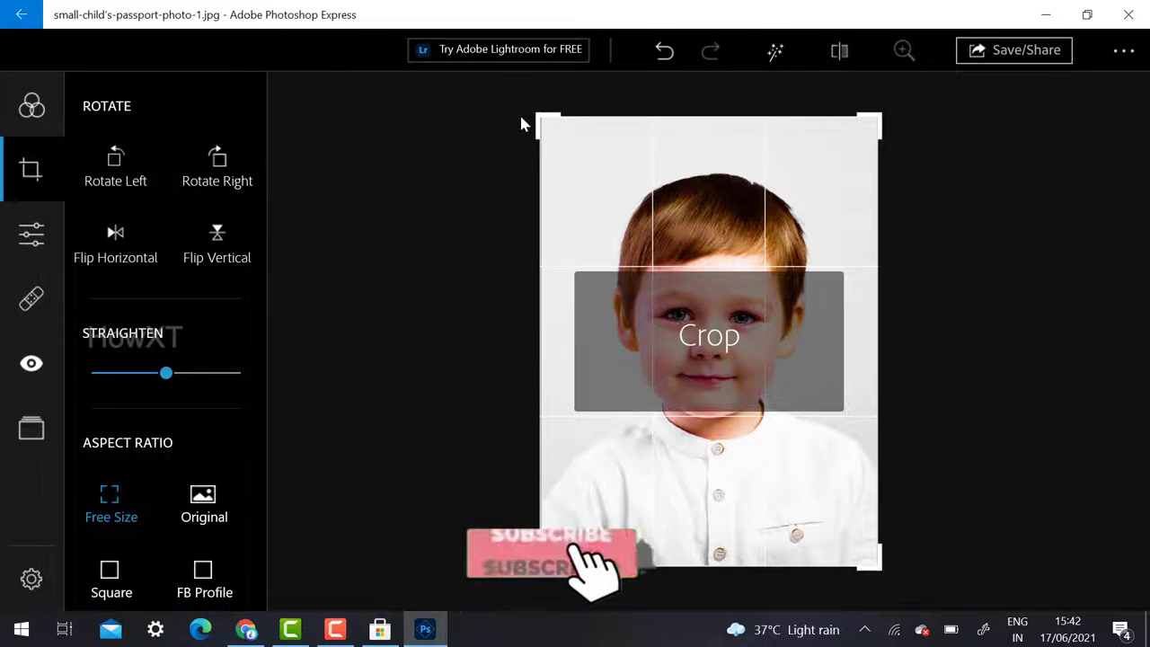
left_click_drag(541, 120, 576, 151)
left_click_drag(877, 415, 827, 418)
left_click_drag(578, 385, 588, 392)
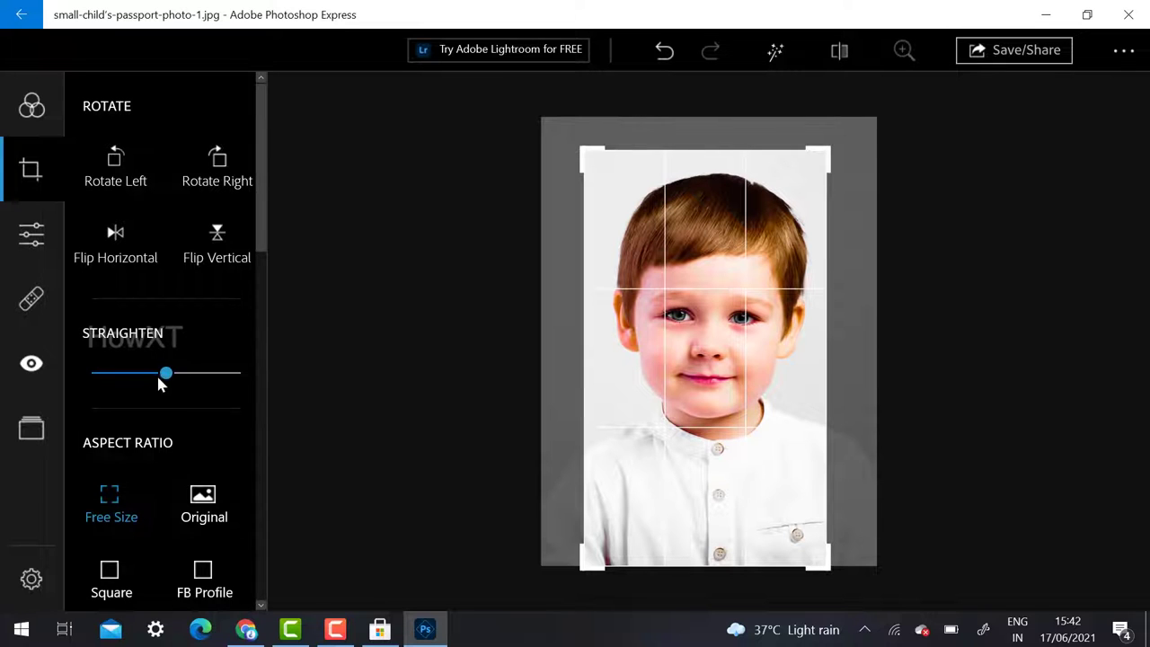
left_click(214, 505)
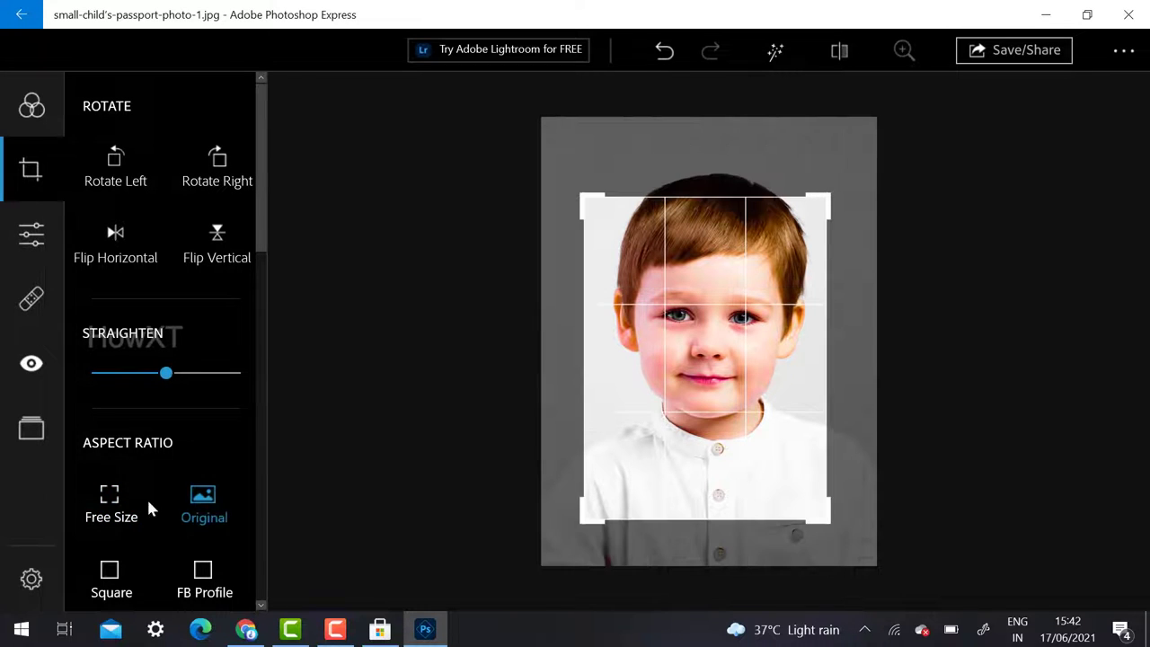
left_click_drag(166, 375, 187, 375)
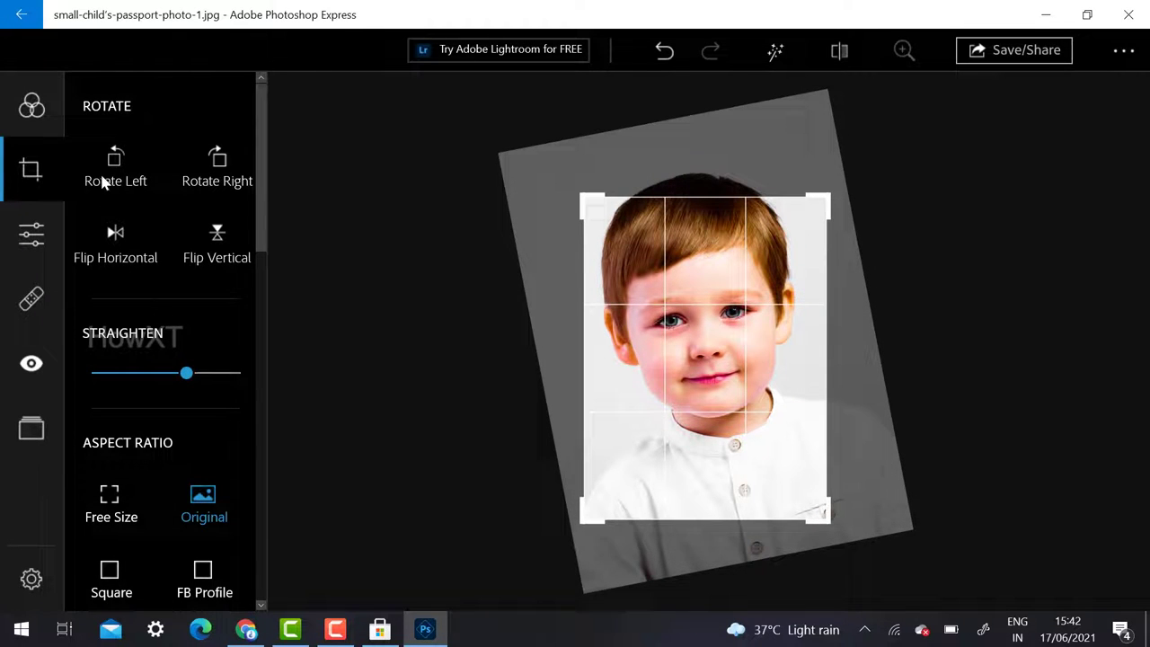
- Try the Facebook, Instagram, Twitter and YouTube crop presets, settling on Youtube Channel Art
scroll(190, 375, "down", 3)
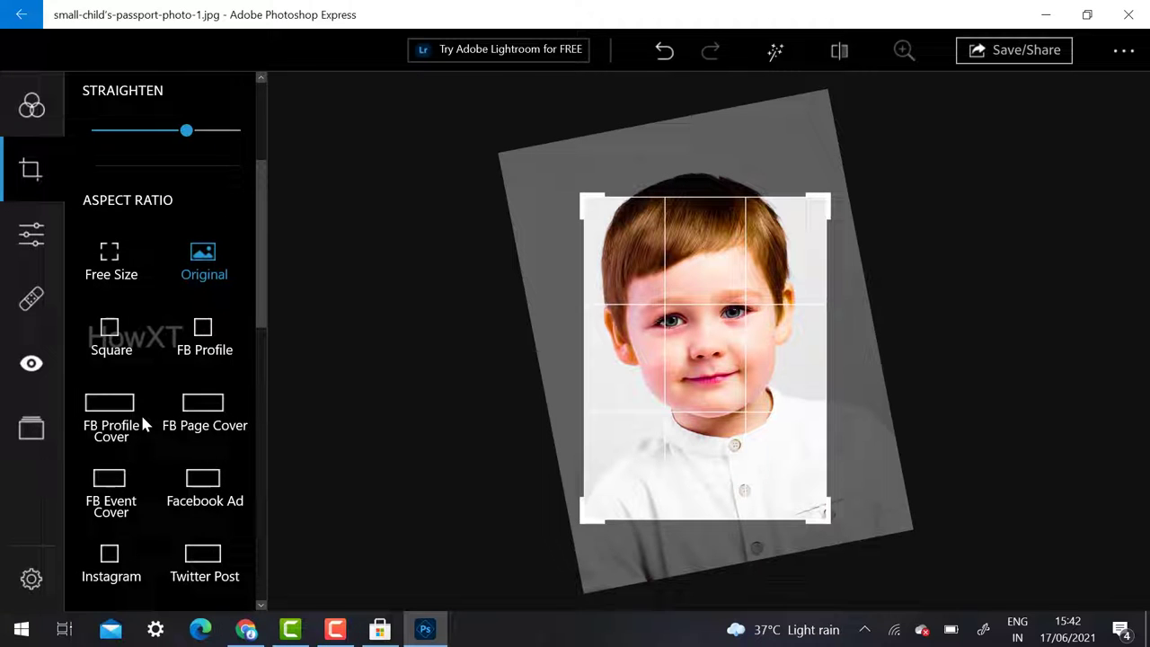
left_click(203, 346)
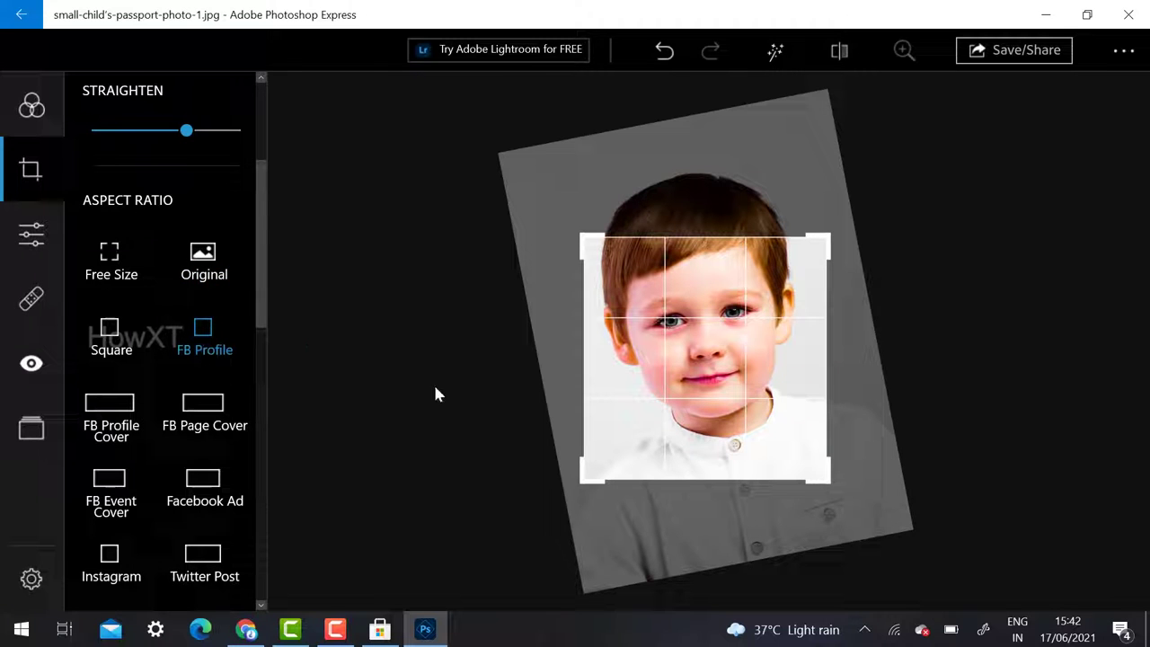
left_click(237, 398)
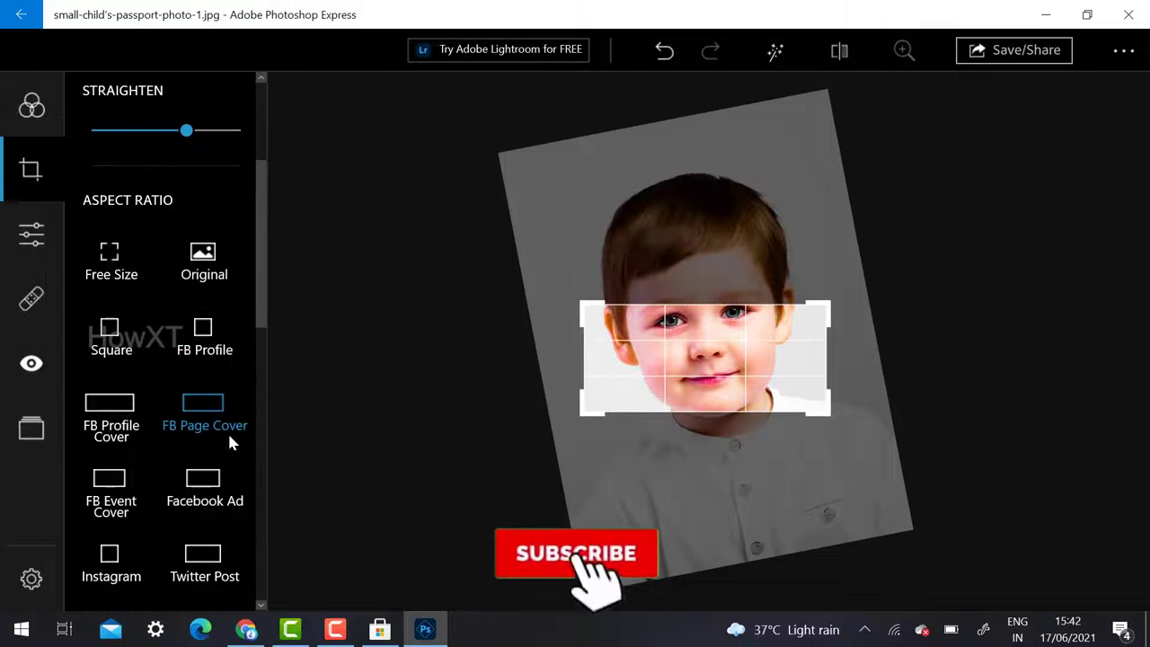
left_click(217, 480)
scroll(213, 487, "down", 4)
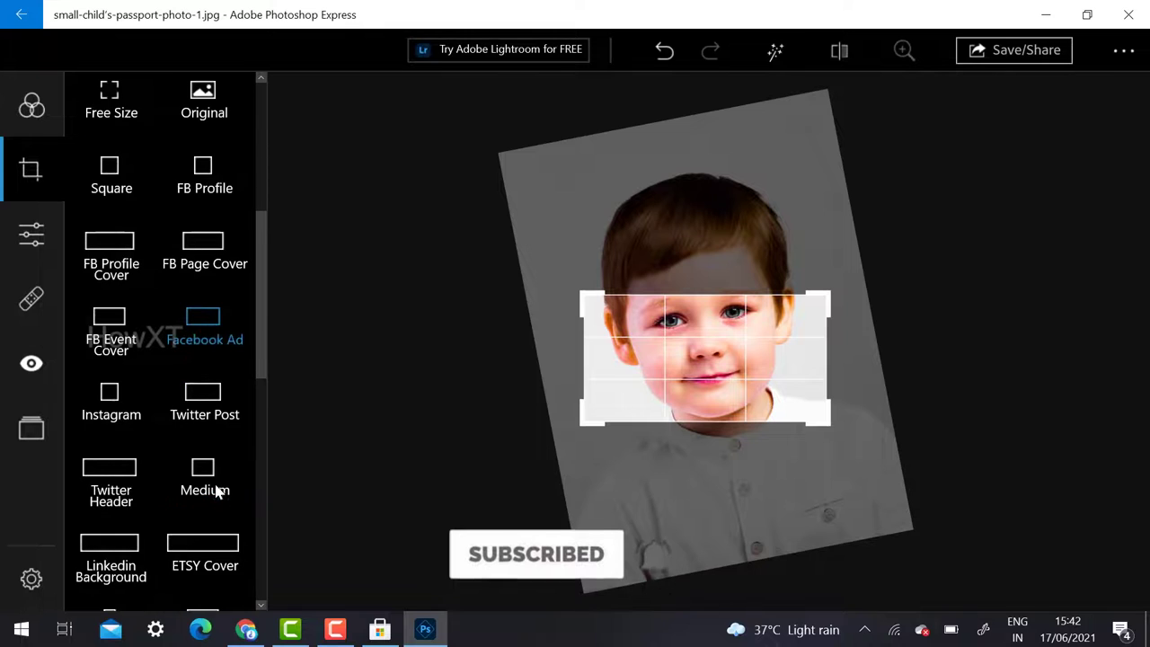
left_click(105, 401)
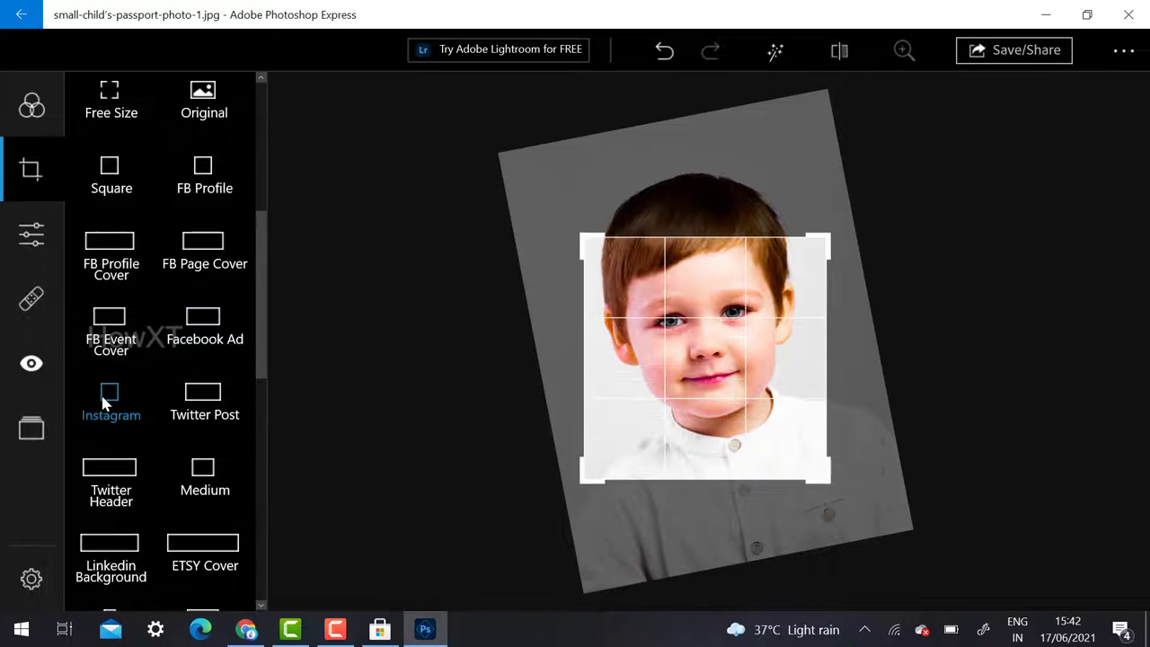
left_click(207, 396)
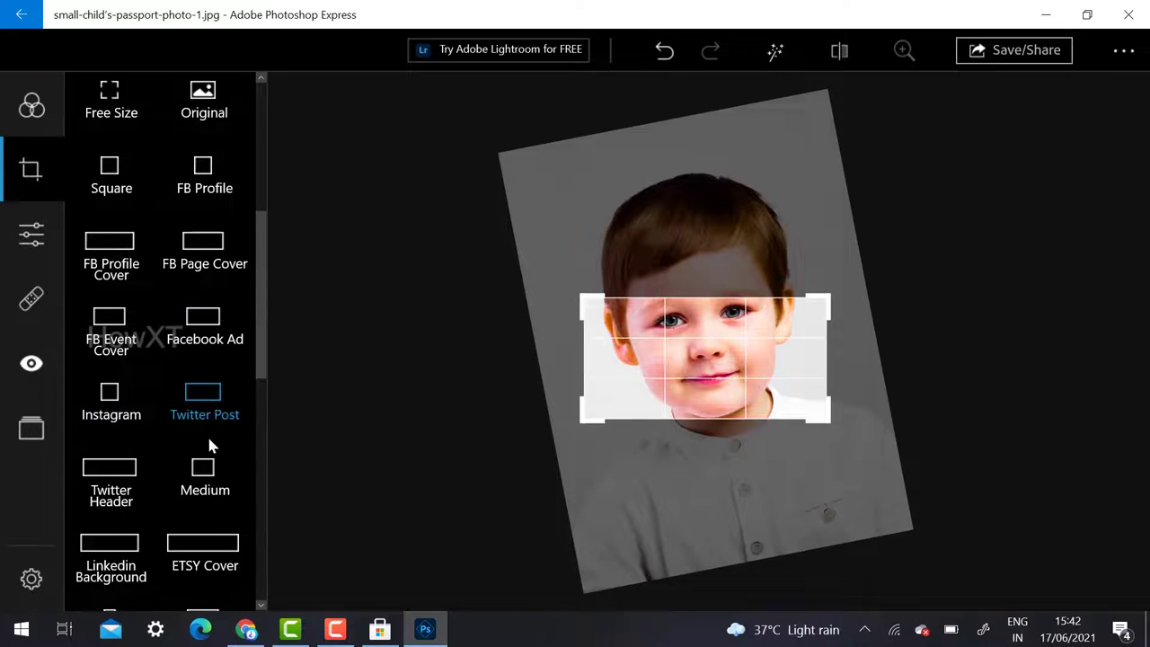
scroll(207, 425, "down", 6)
left_click(202, 415)
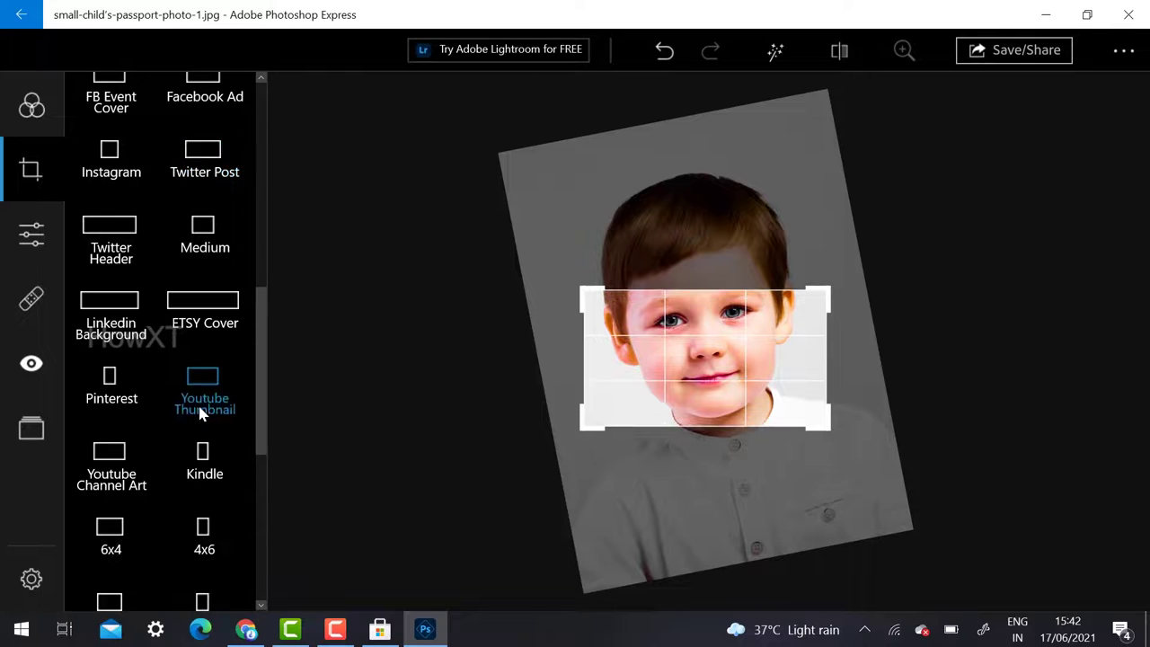
left_click(111, 458)
- In the Light adjustments, select Highlights and raise it to brighten the child's face
left_click(45, 238)
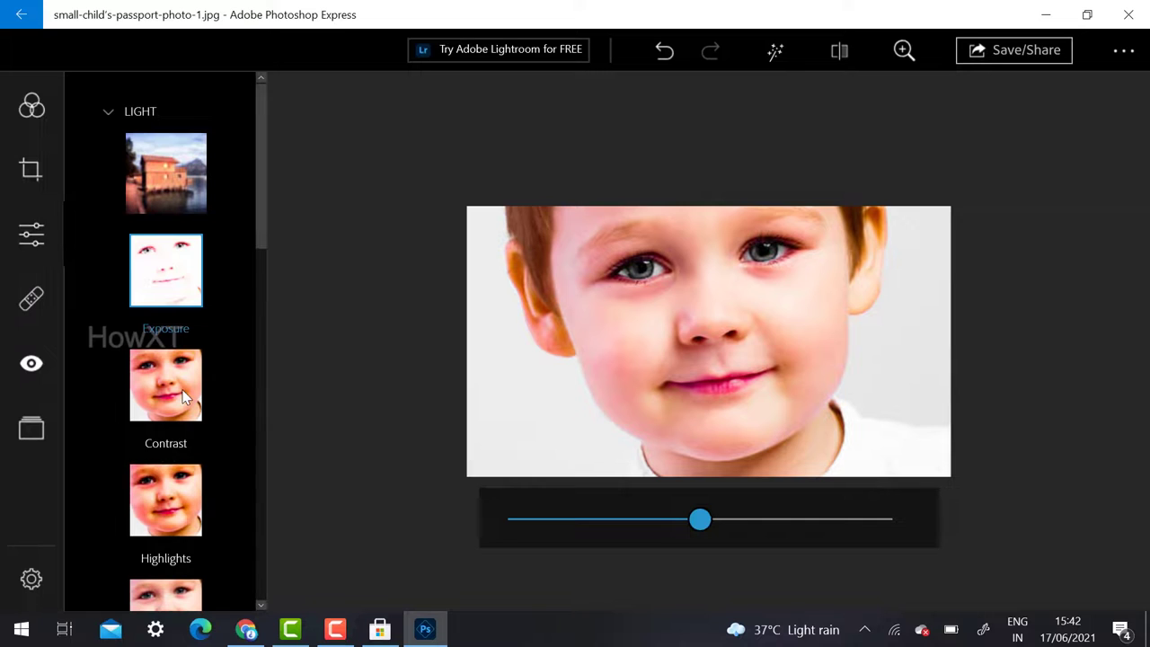
left_click(183, 384)
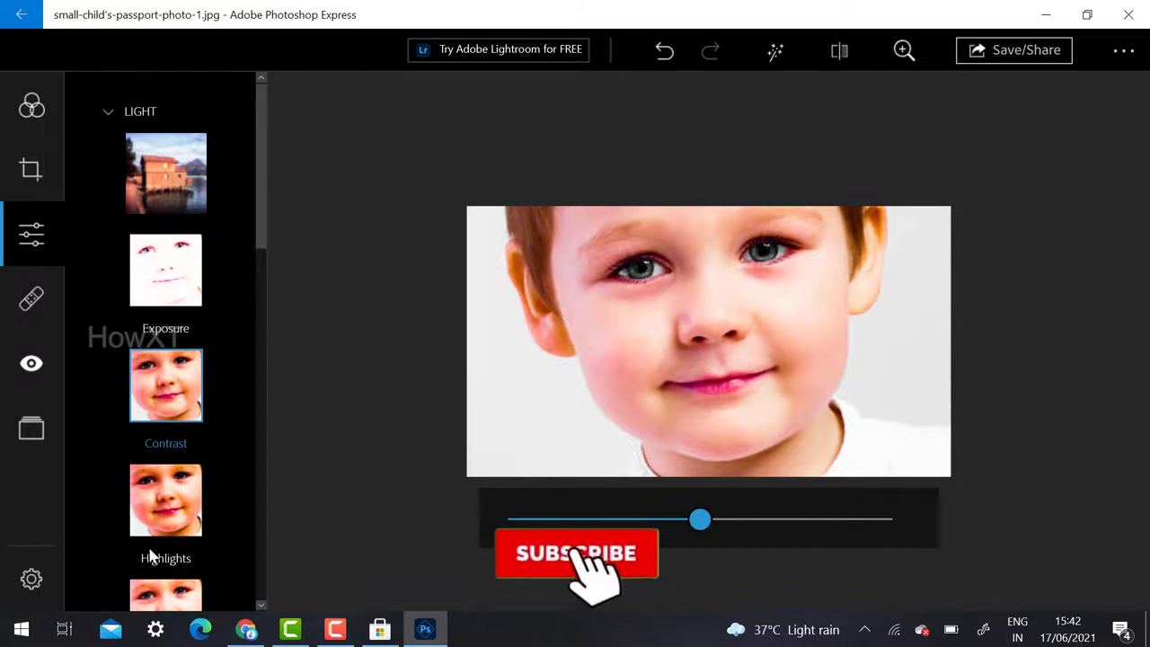
left_click(157, 505)
left_click_drag(726, 519, 774, 518)
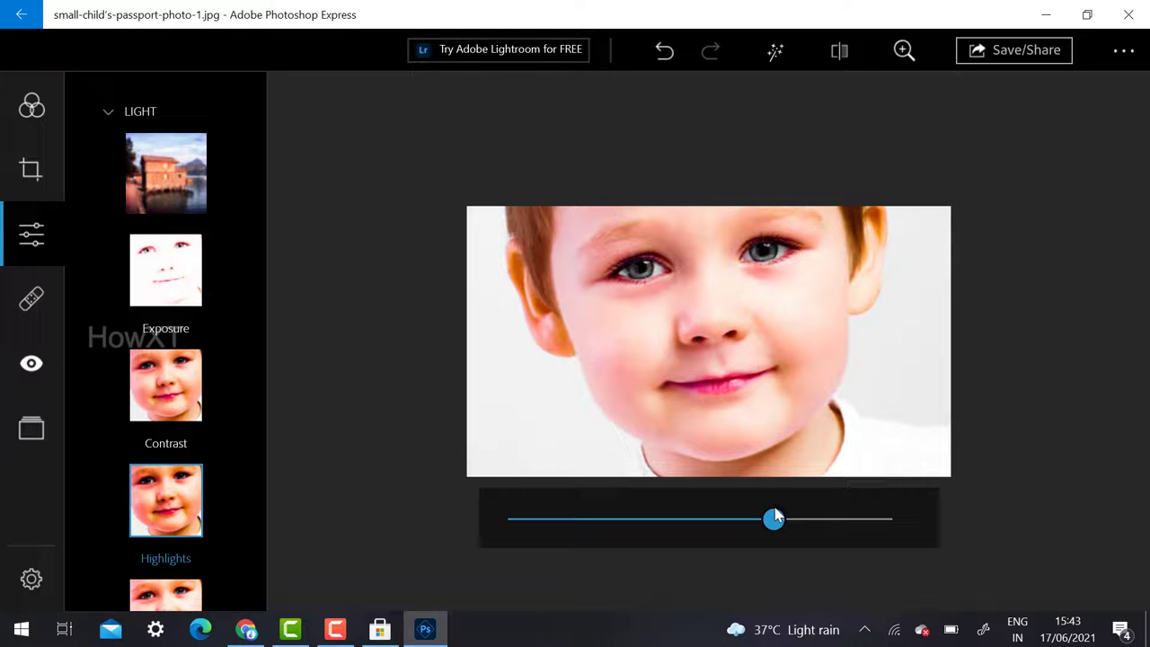
- After checking Red Eye and returning to Looks, save the portrait to Pictures as small-child's-passport-photo-1_edited JPEG
left_click(31, 362)
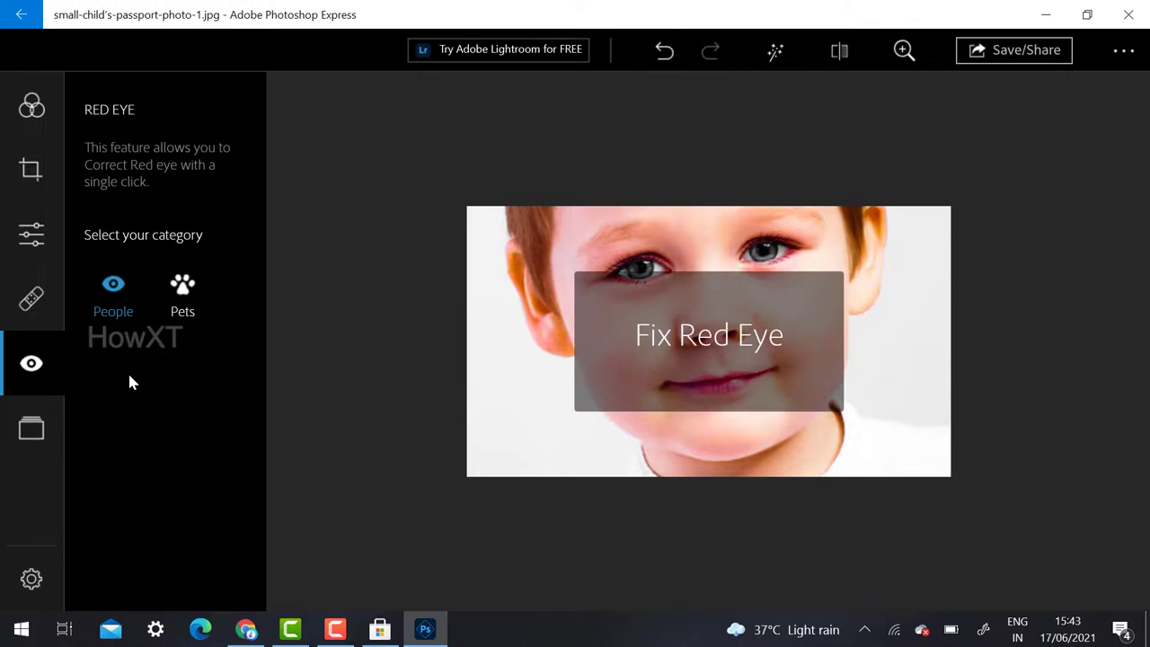
left_click(32, 108)
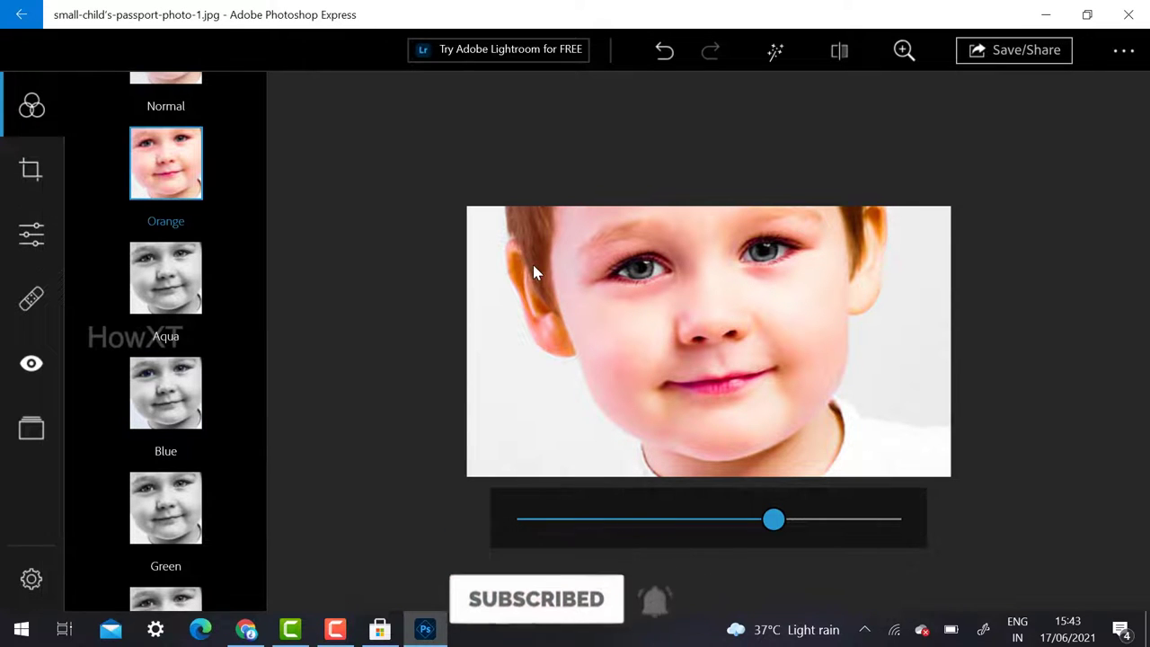
left_click(980, 56)
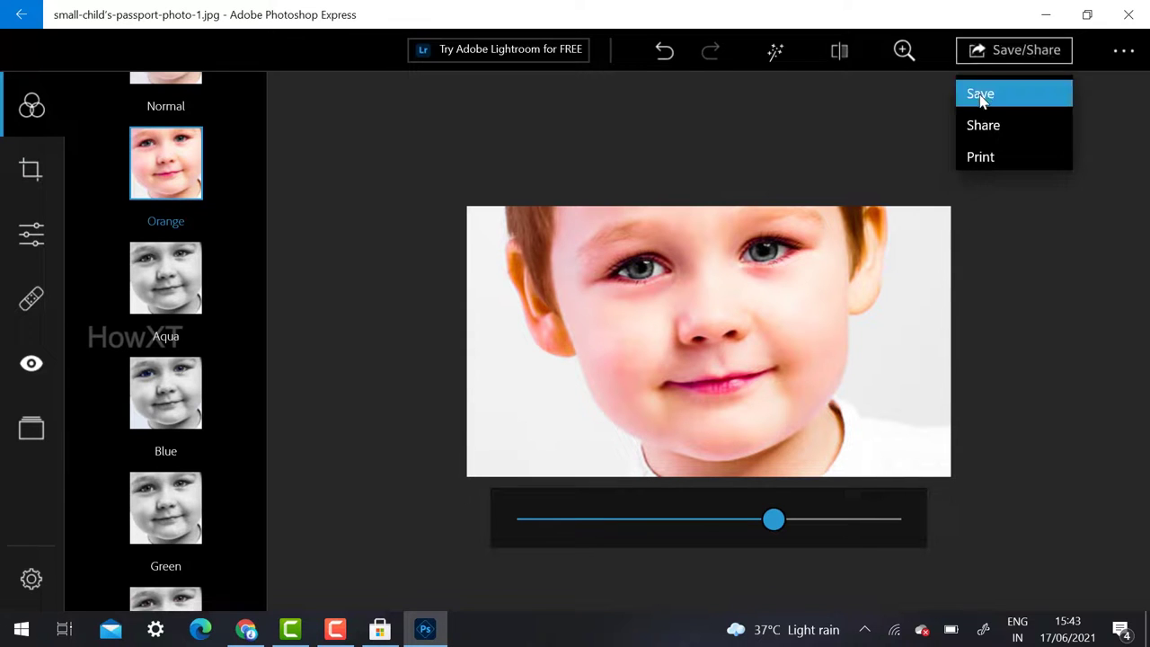
left_click(978, 93)
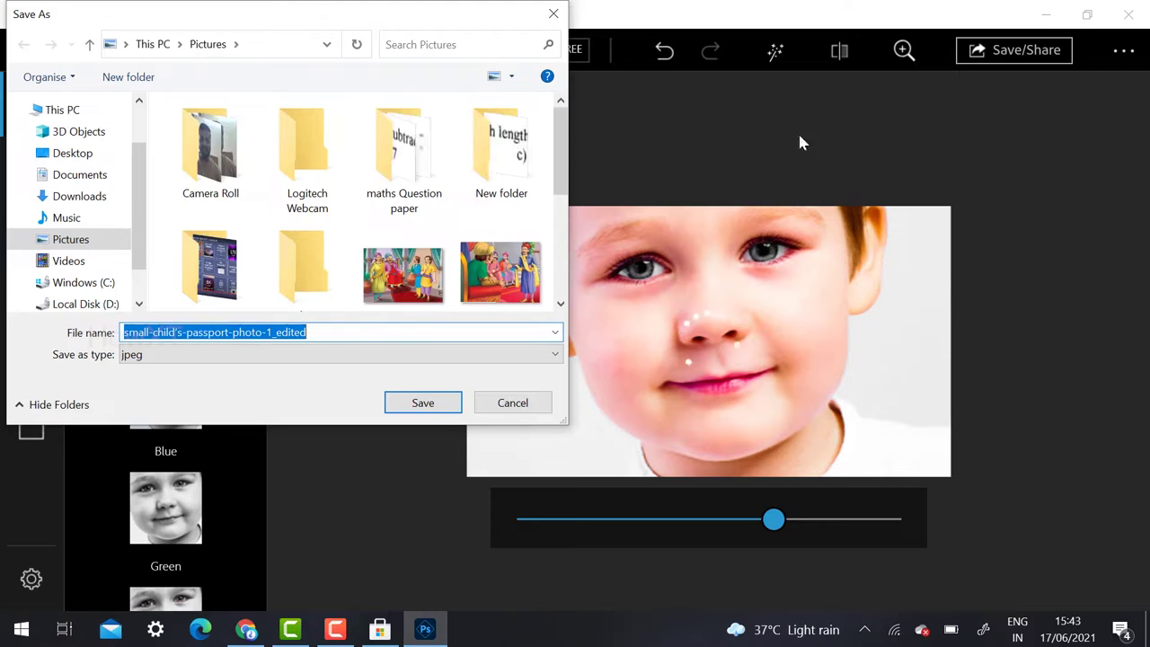
left_click(401, 405)
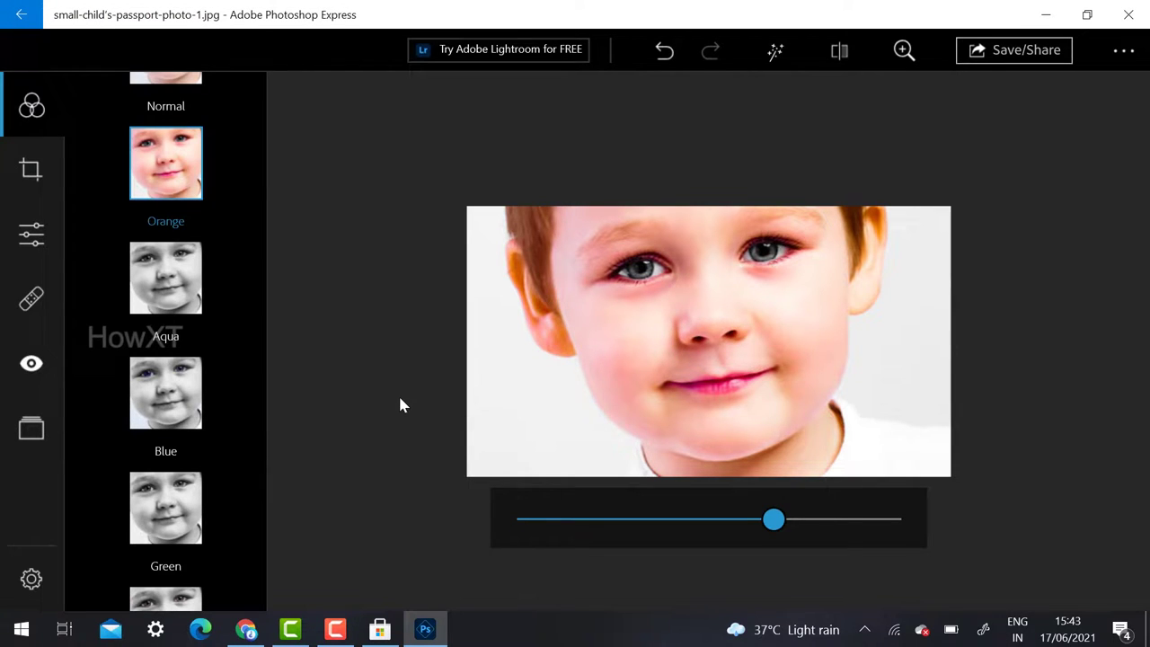
- Open small-child's-passport-photo-1_edited.jpg from the Pictures folder in the Photos app
key("super+e")
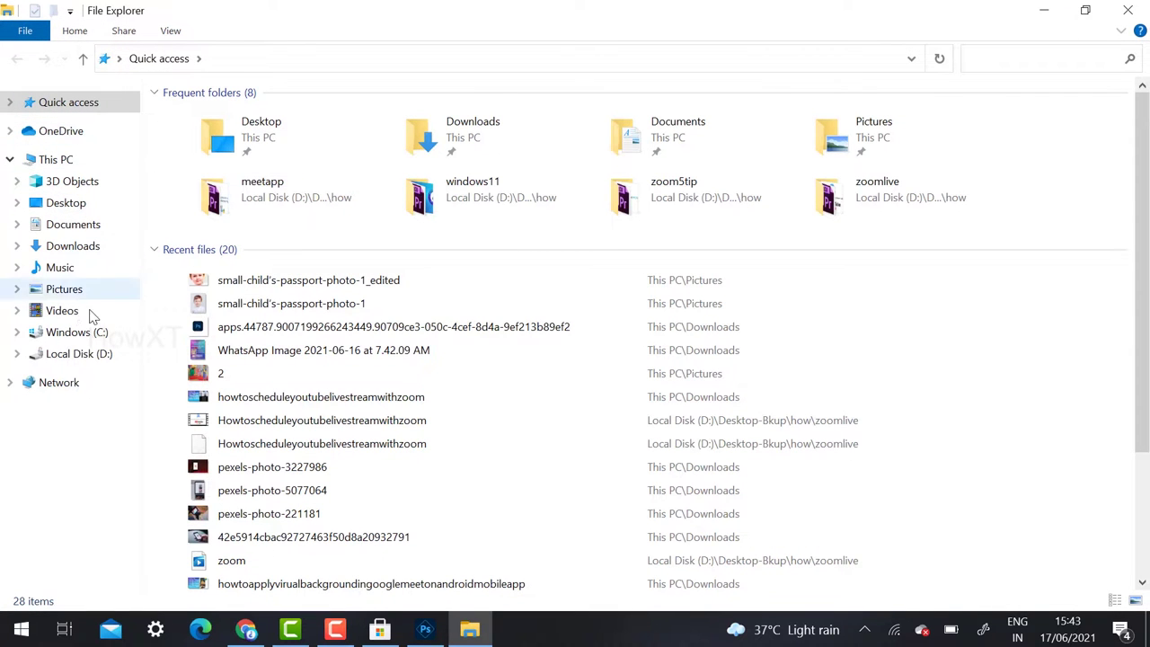
left_click(59, 288)
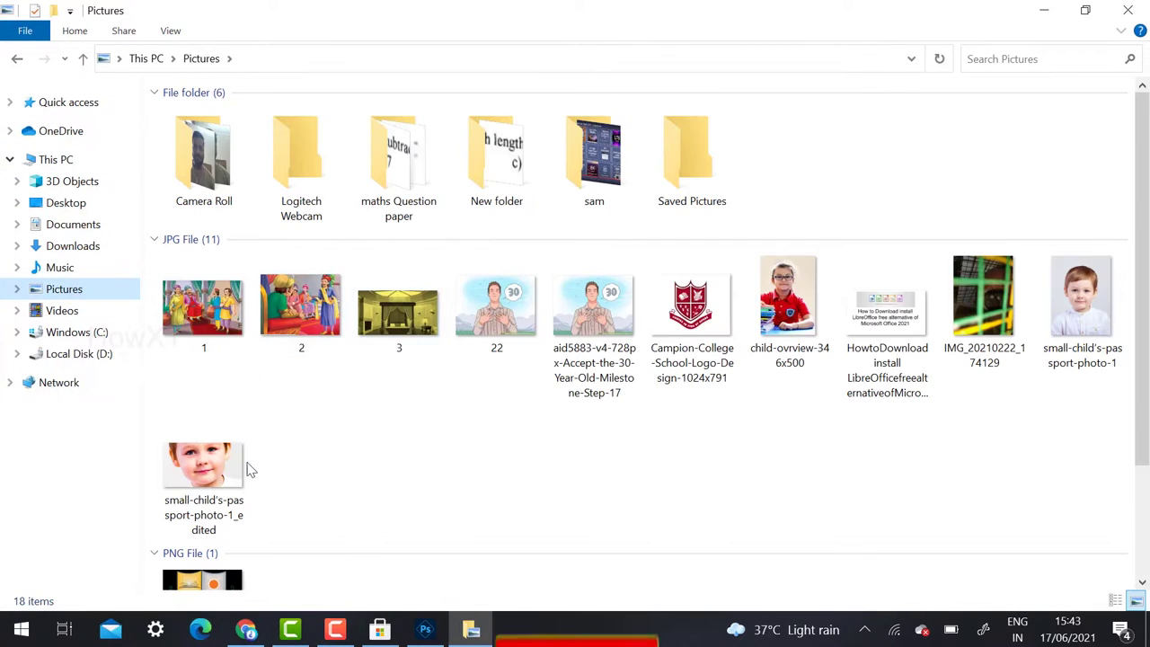
left_click(249, 467)
double_click(247, 467)
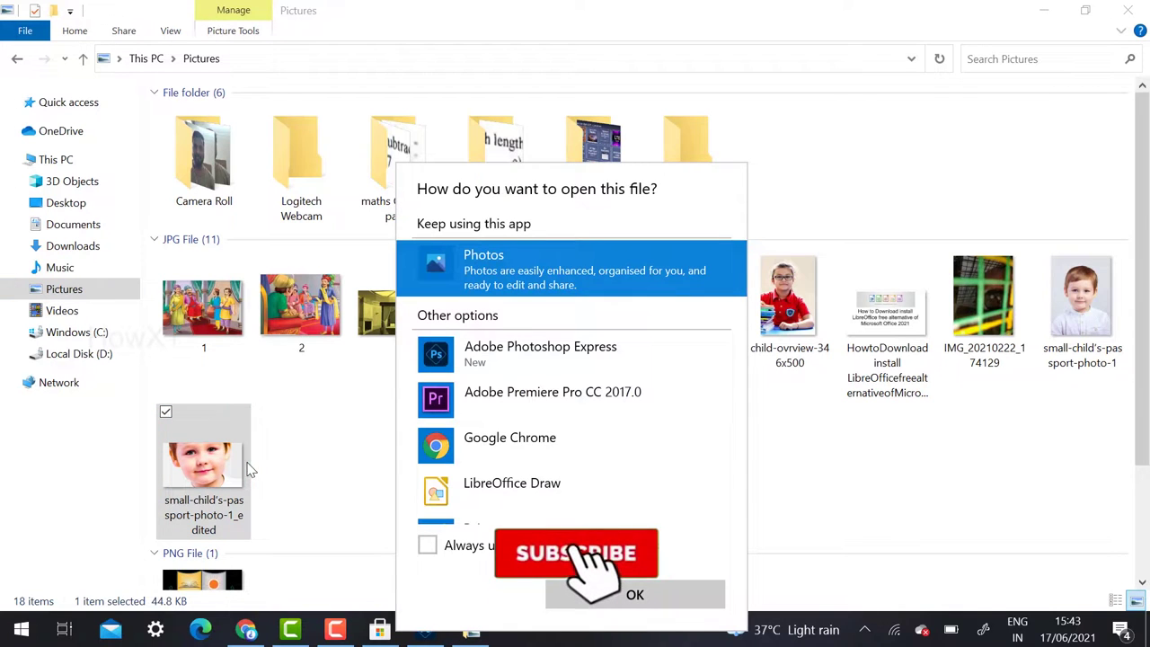
double_click(530, 269)
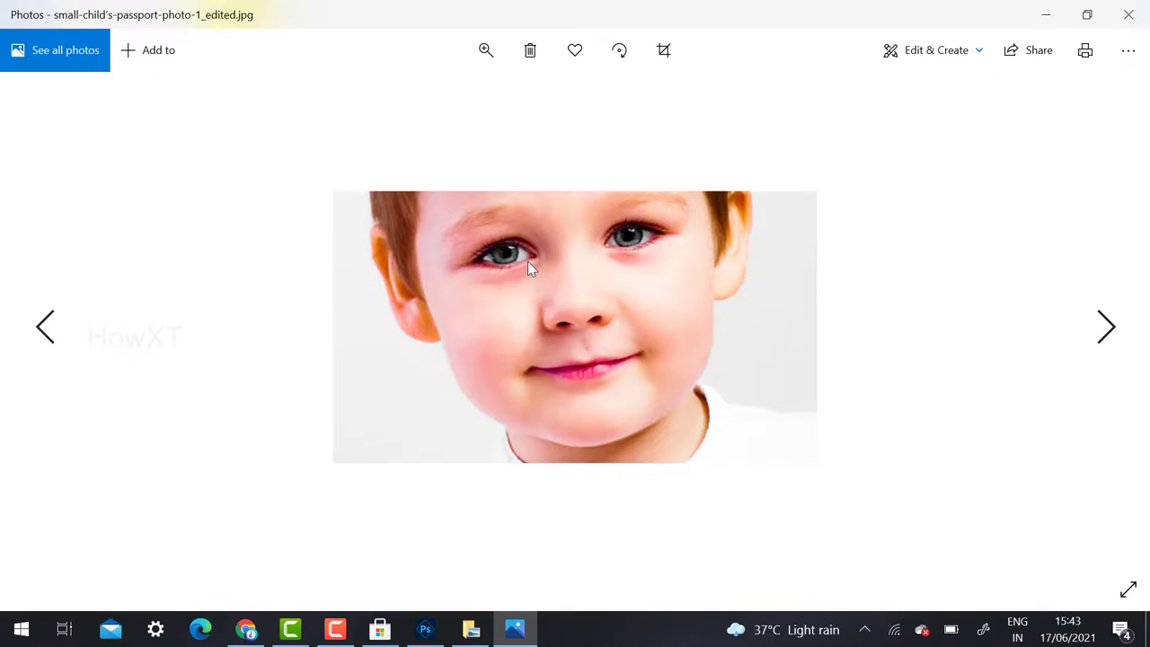
- Reopen the original portrait in Photos, step to the edited close-up, then return to Photoshop Express
left_click(1128, 14)
left_click(1090, 296)
double_click(1089, 295)
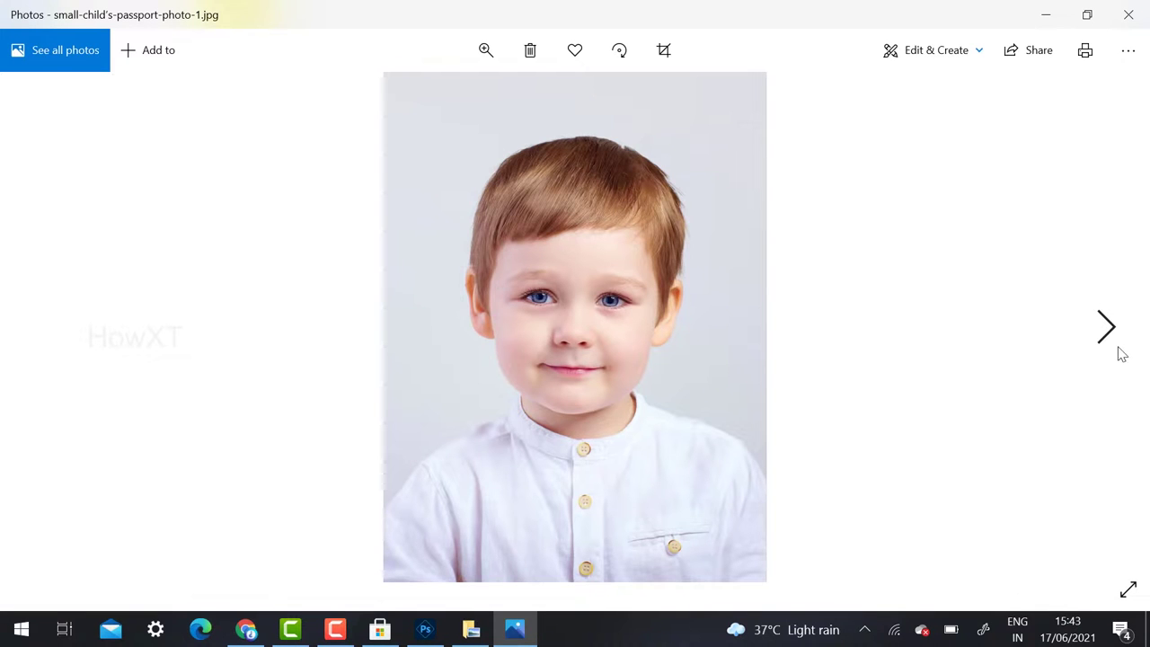
left_click(1111, 336)
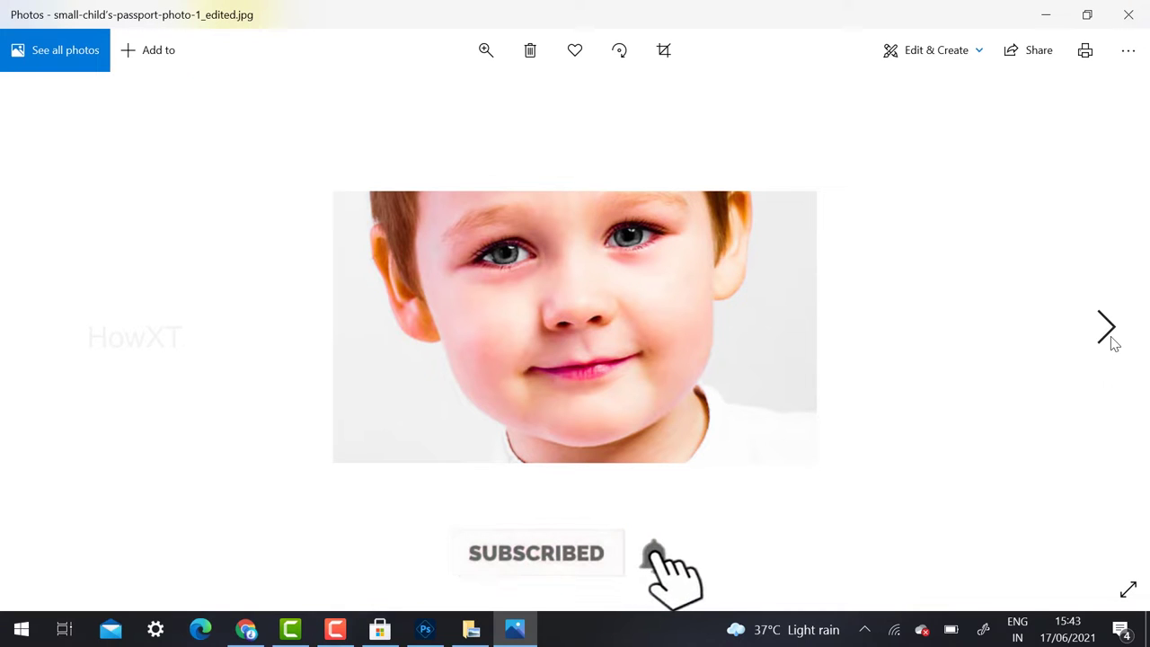
left_click(425, 632)
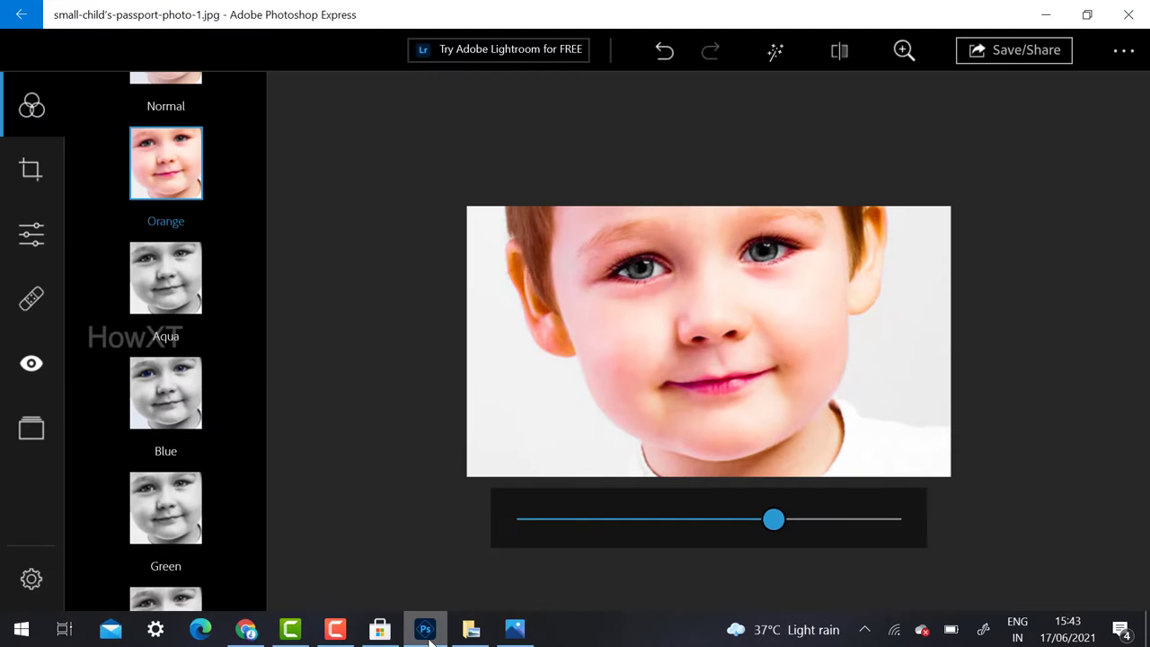